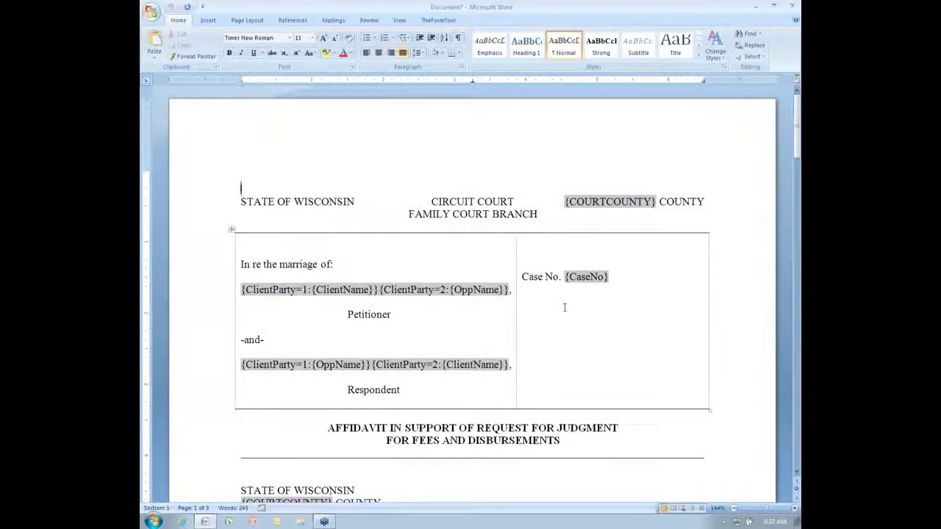
Switch to TheFormTool ribbon while the Wisconsin affidavit template is open.
click(441, 21)
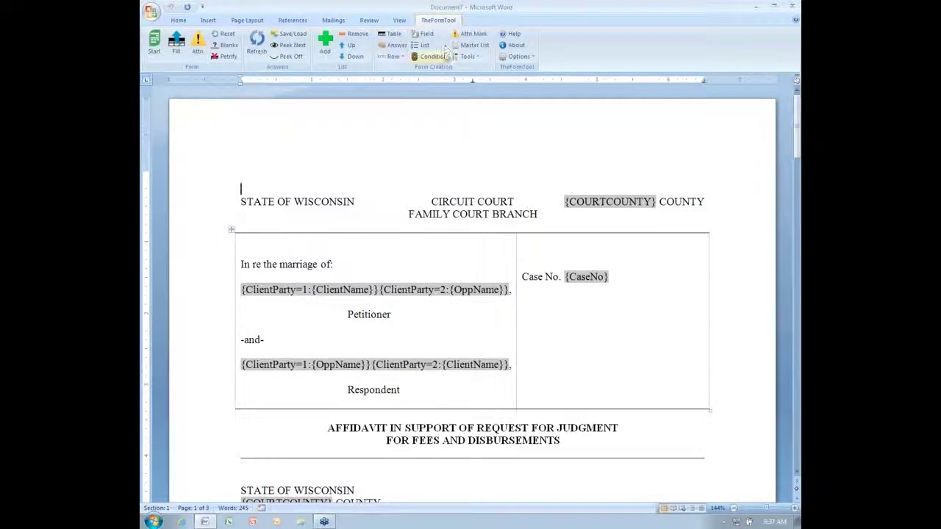
Open the Atty master list as an editable document from TheFormTool's Master List window.
click(482, 47)
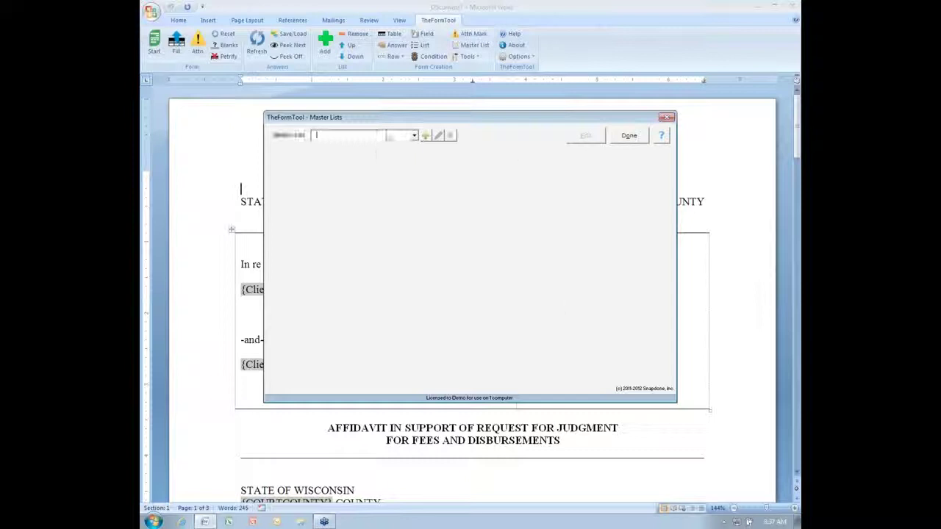
click(387, 137)
click(373, 146)
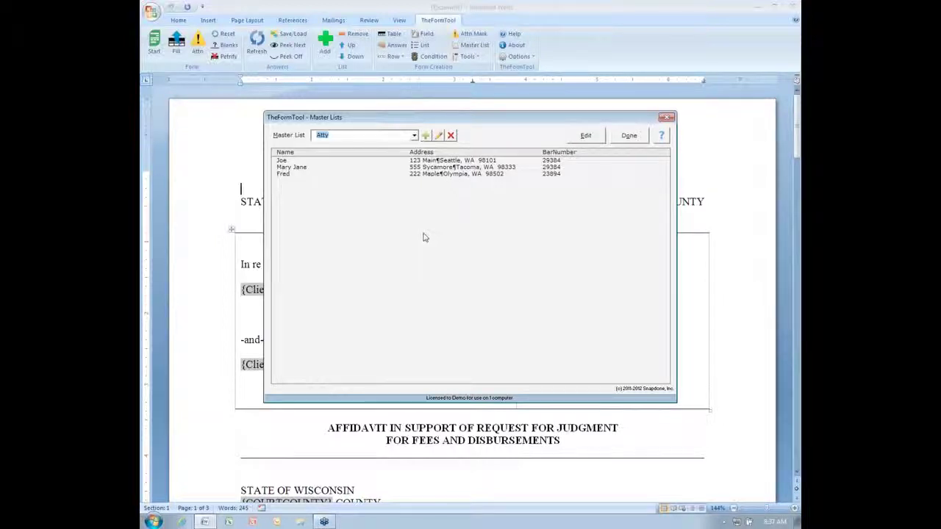
click(586, 137)
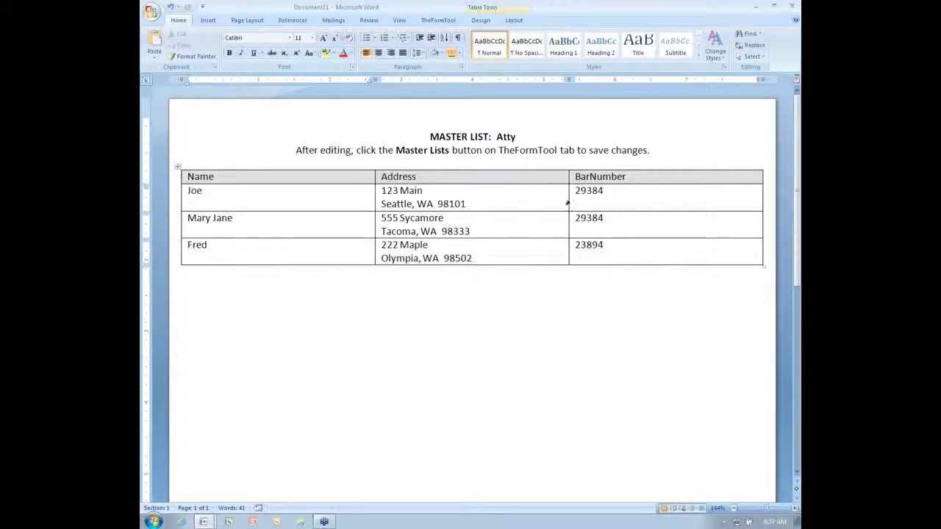
Replace the first attorney's bar number and add a blank fourth row to the Atty table.
drag(615, 193, 573, 193)
text(9324829)
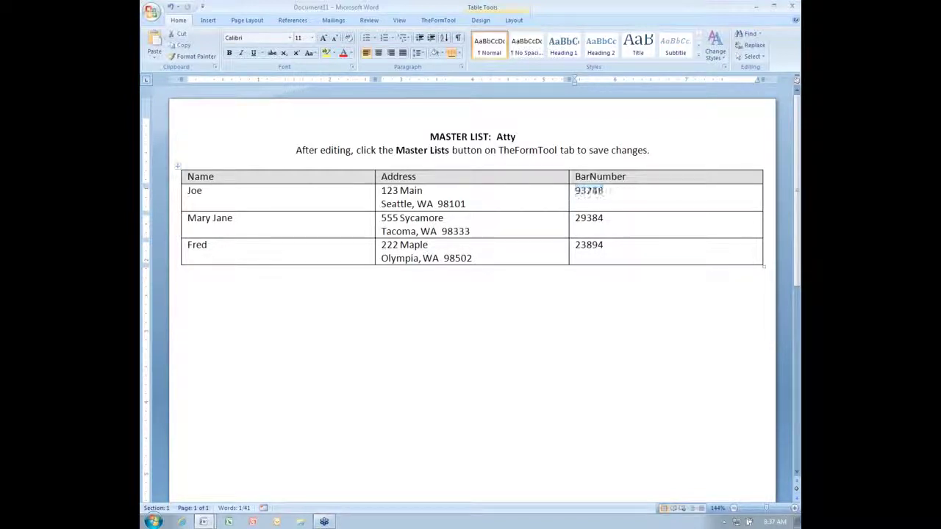
key(BackSpace)
key(BackSpace)
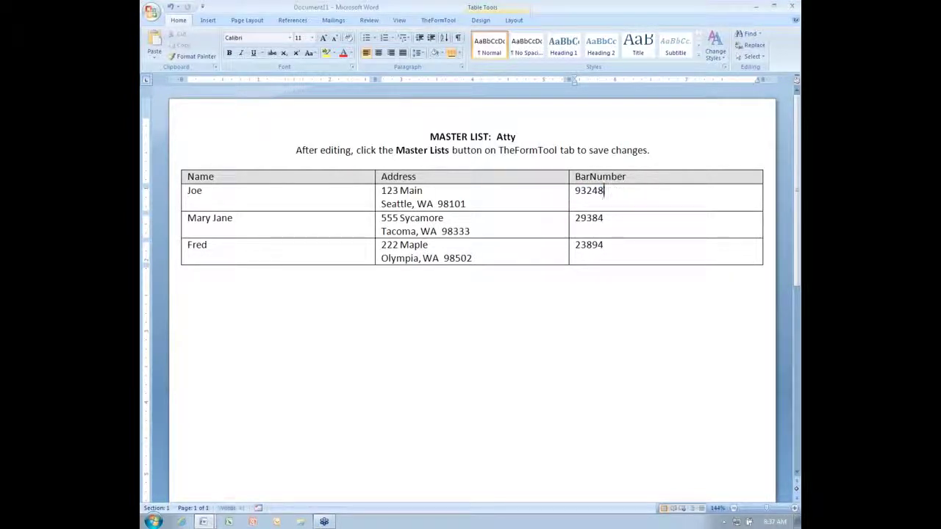
click(625, 250)
key(Tab)
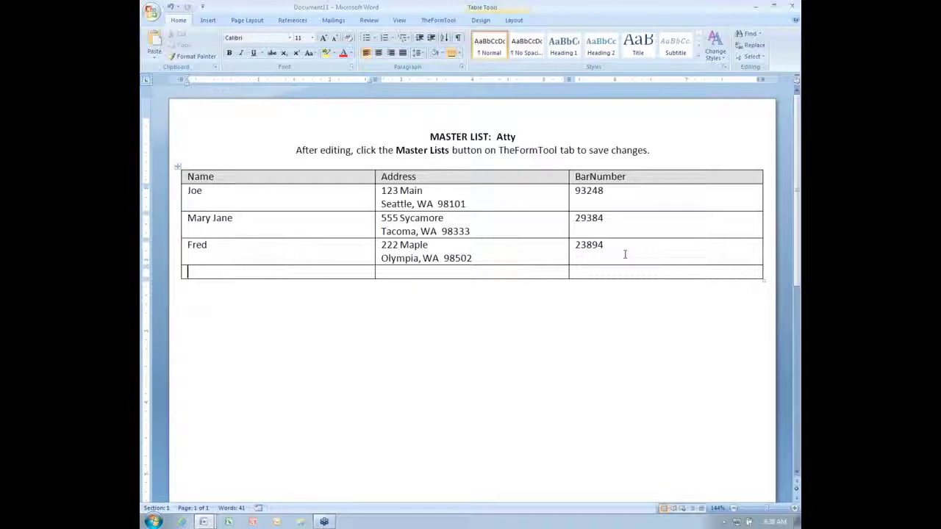
Fill the new row with an attorney's name, a two-line placeholder address and a bar number.
text(Gretel)
key(Tab)
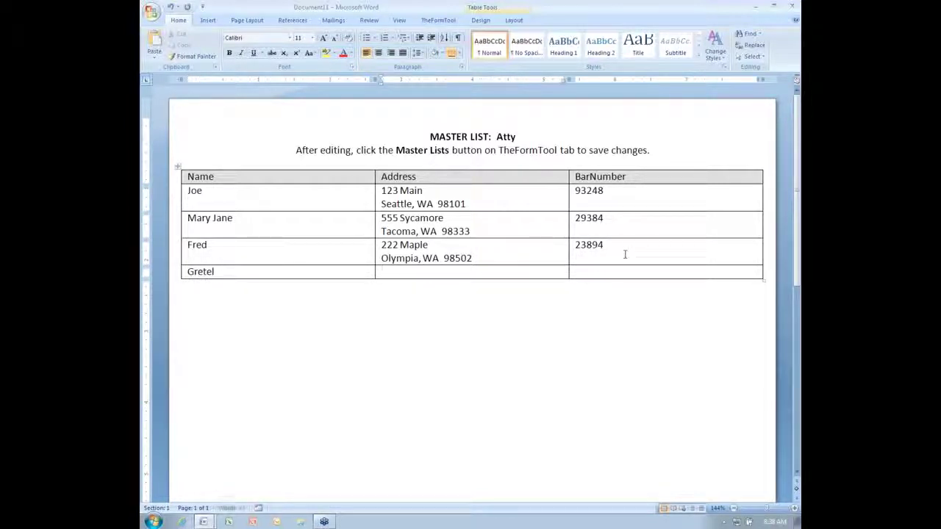
text(lakjsfdlkjf)
key(Return)
text(alskjfdl)
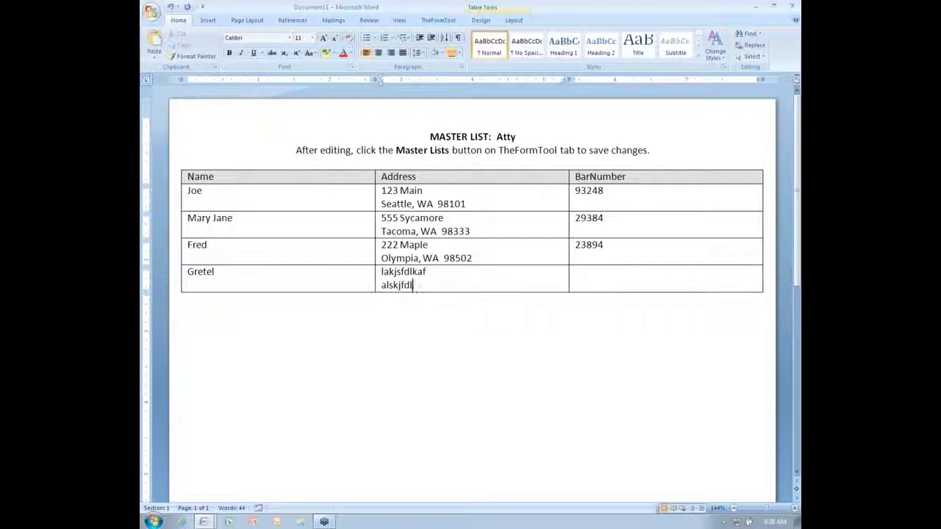
key(Tab)
text(9238)
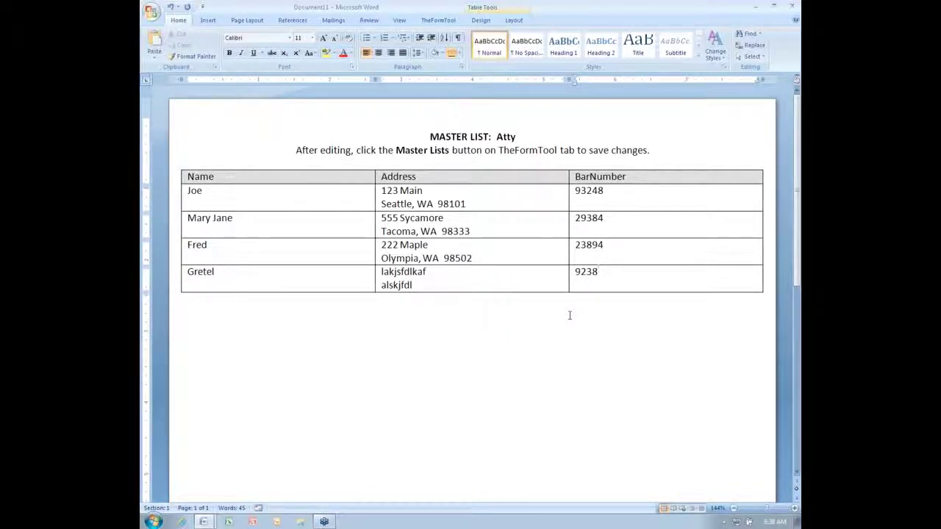
scroll(542, 315, down, 3)
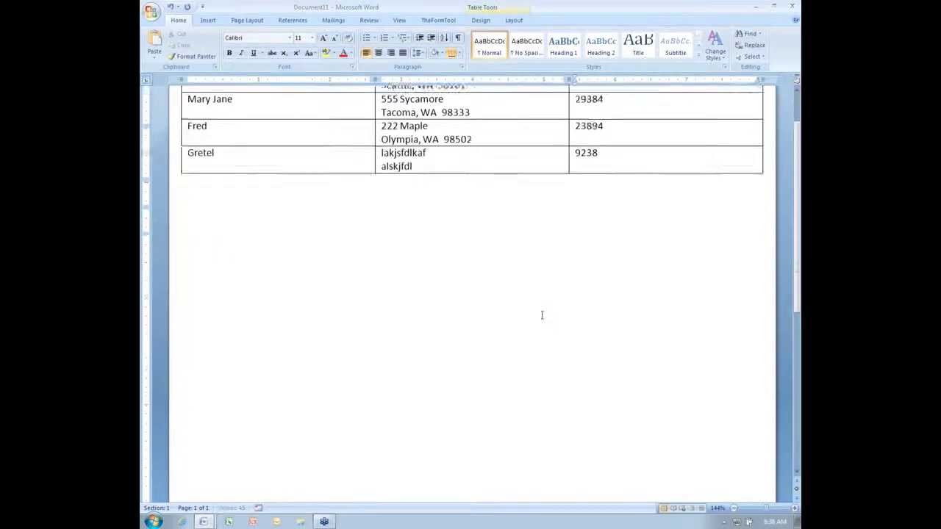
scroll(542, 315, down, 6)
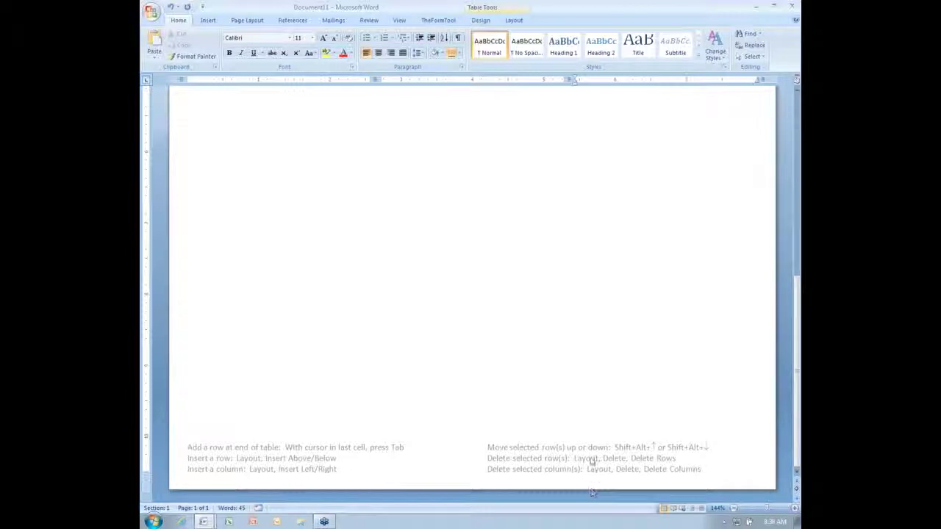
scroll(572, 377, up, 10)
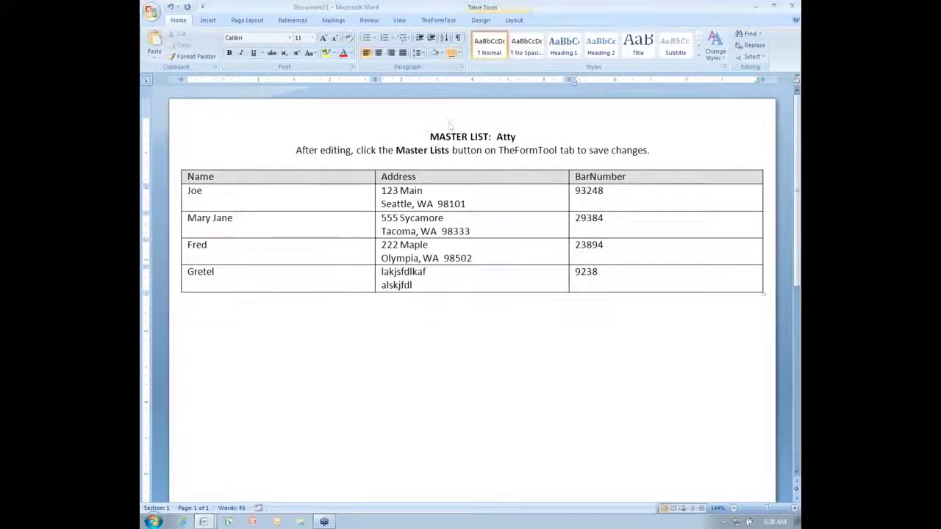
Save the edited Atty master list with Master List > Save and Close.
drag(321, 150, 500, 153)
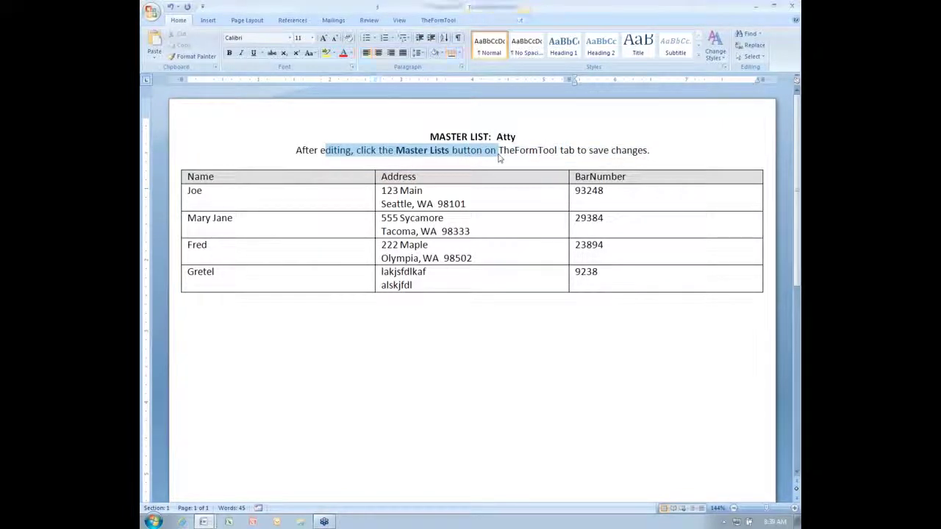
click(441, 21)
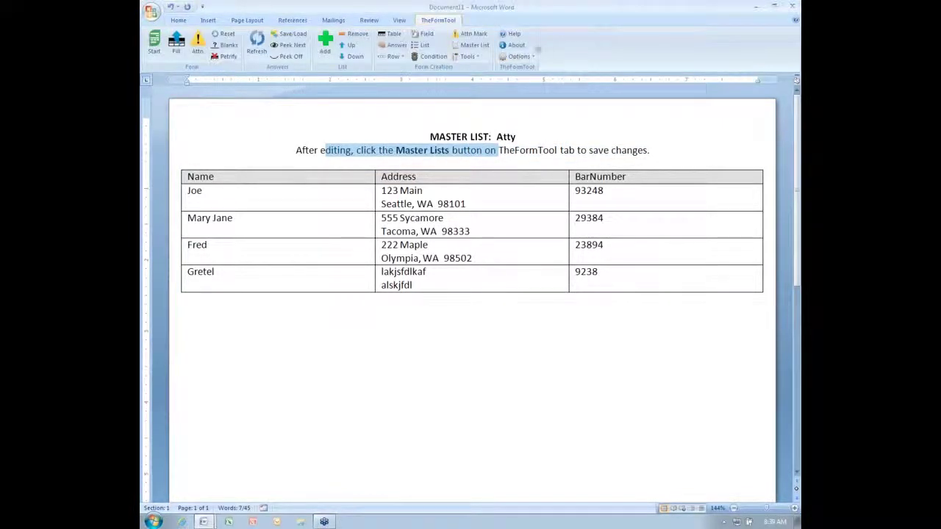
click(482, 47)
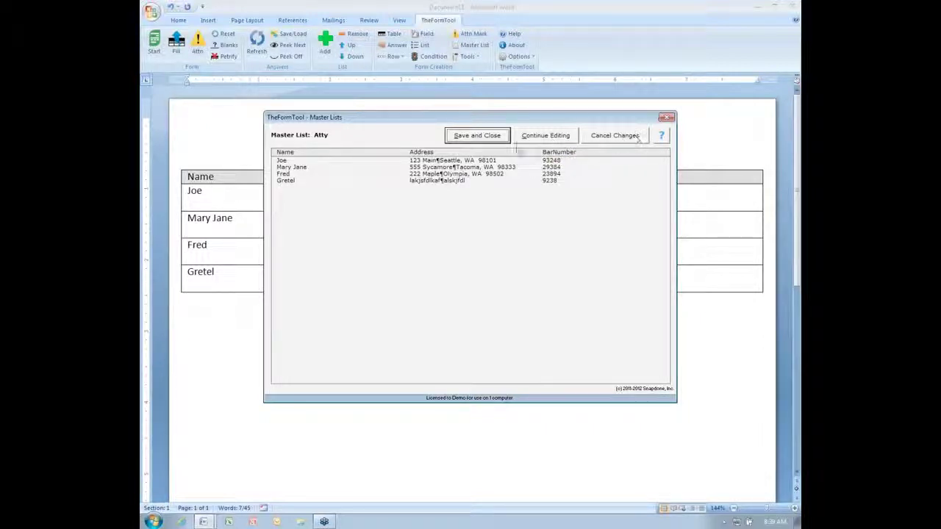
click(478, 135)
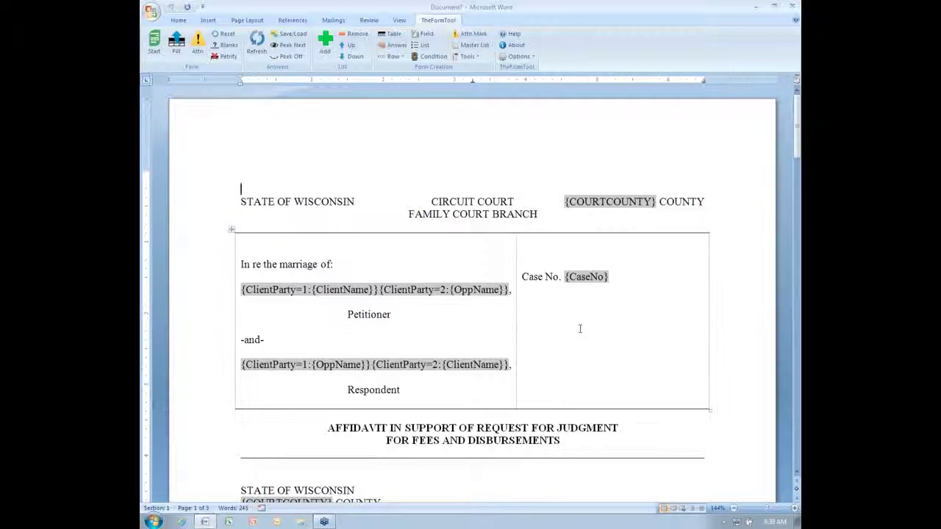
Scroll to the page 3 Q&A table listing CourtCounty through LessPayments.
scroll(605, 331, down, 15)
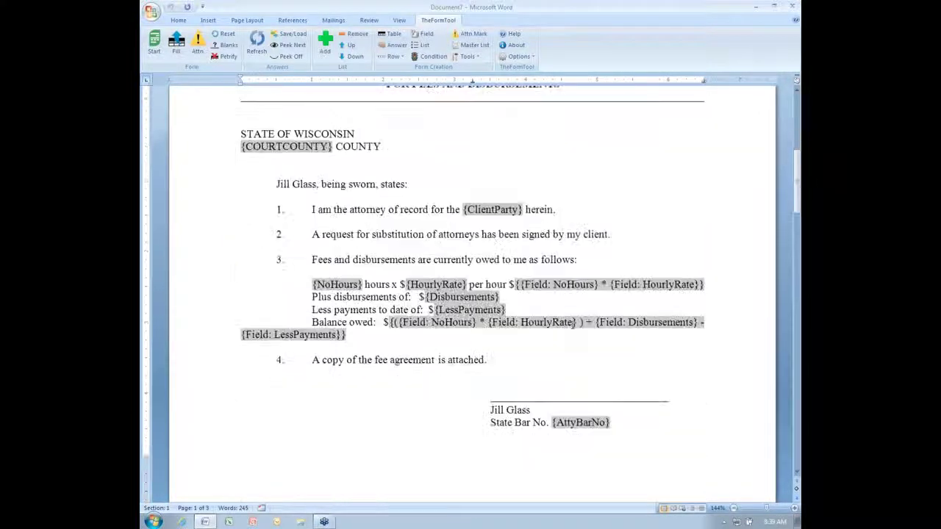
scroll(526, 275, down, 10)
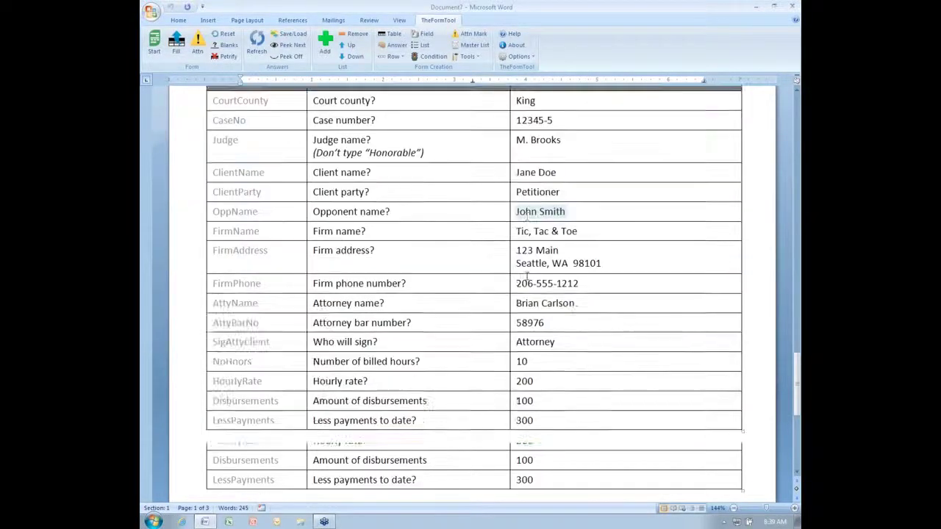
scroll(526, 276, up, 1)
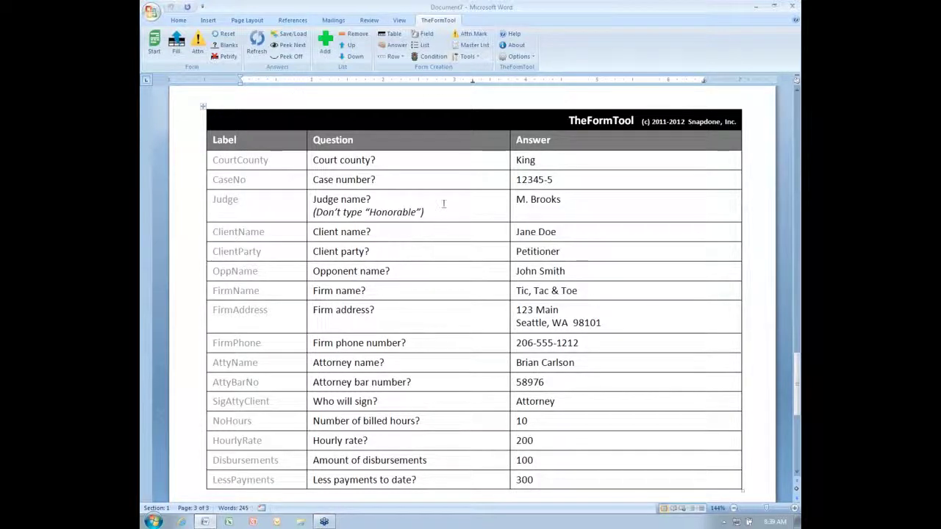
Add divider rows 'Court Information' at the table top and 'Client Info' above ClientName.
click(338, 159)
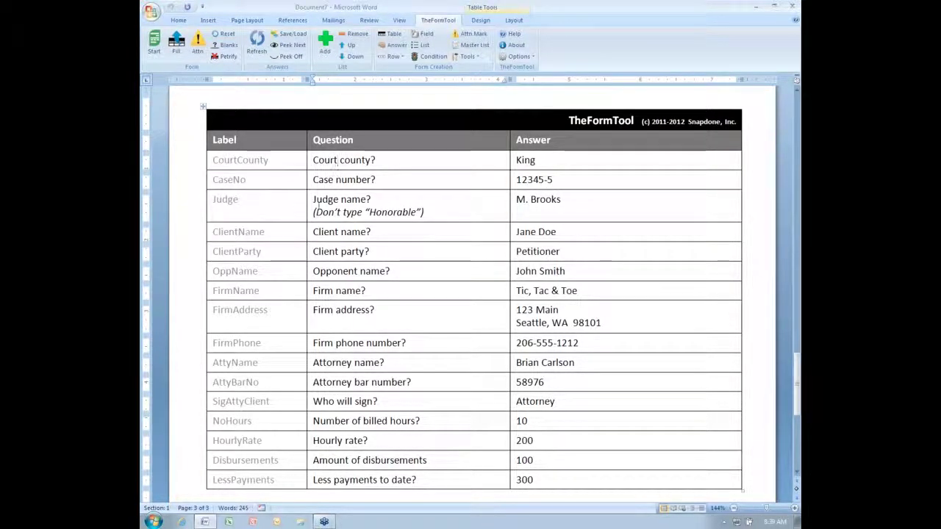
click(396, 56)
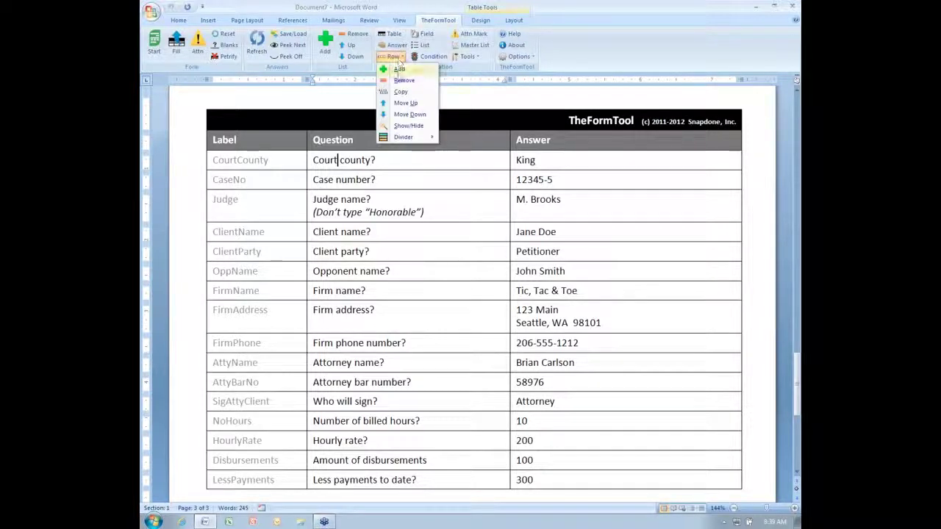
mouse_move(412, 138)
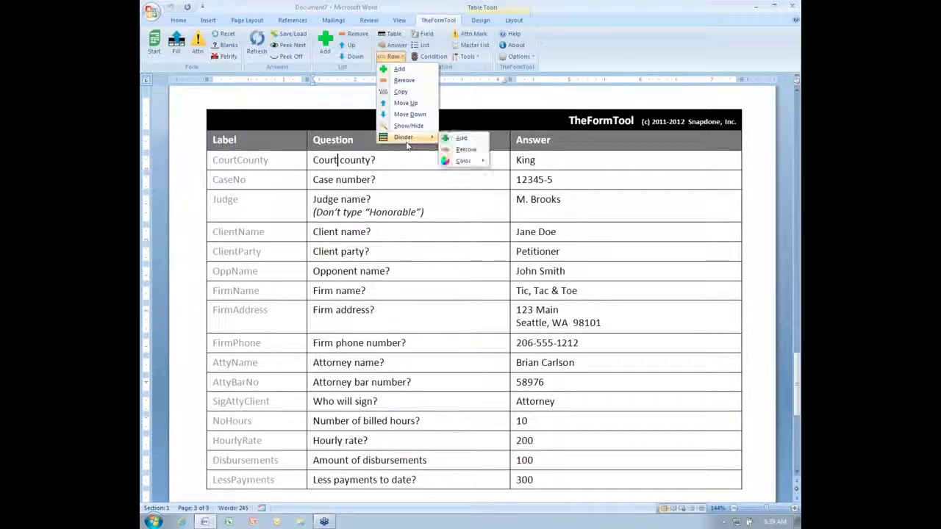
click(462, 138)
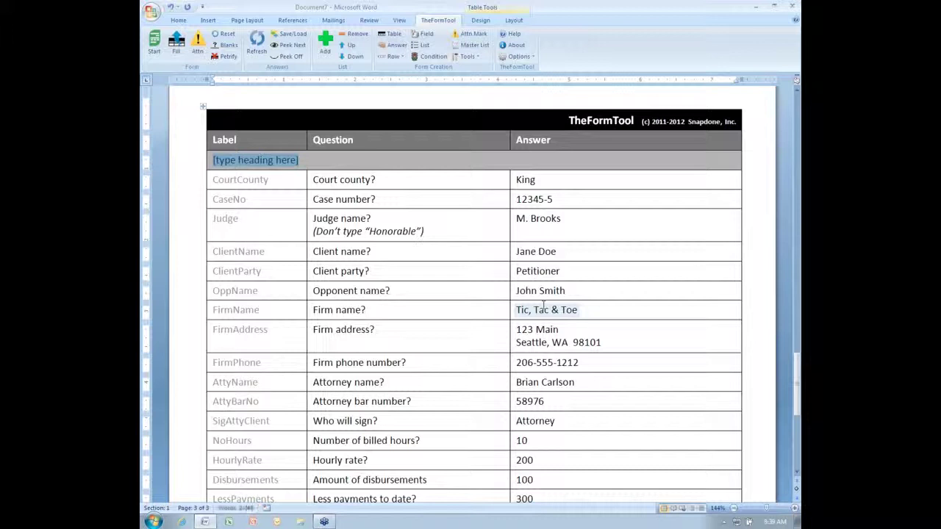
text(Court Information)
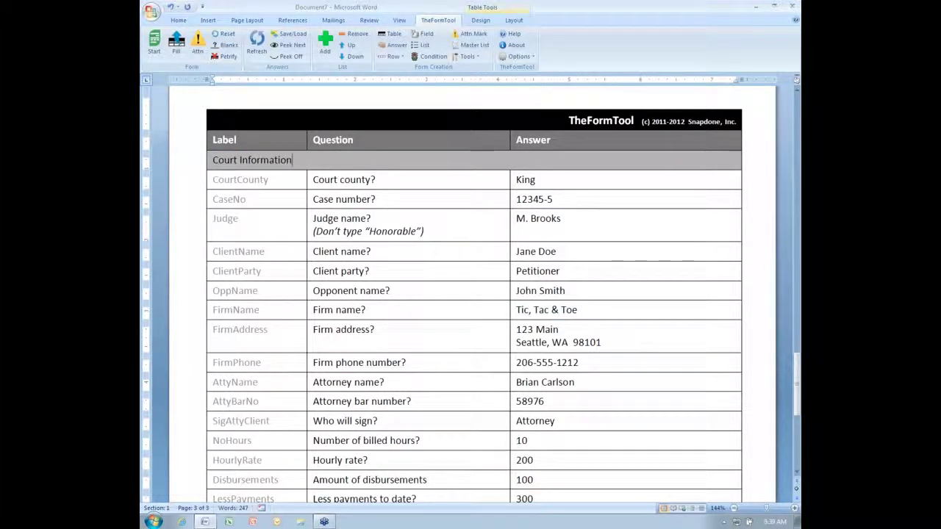
click(362, 252)
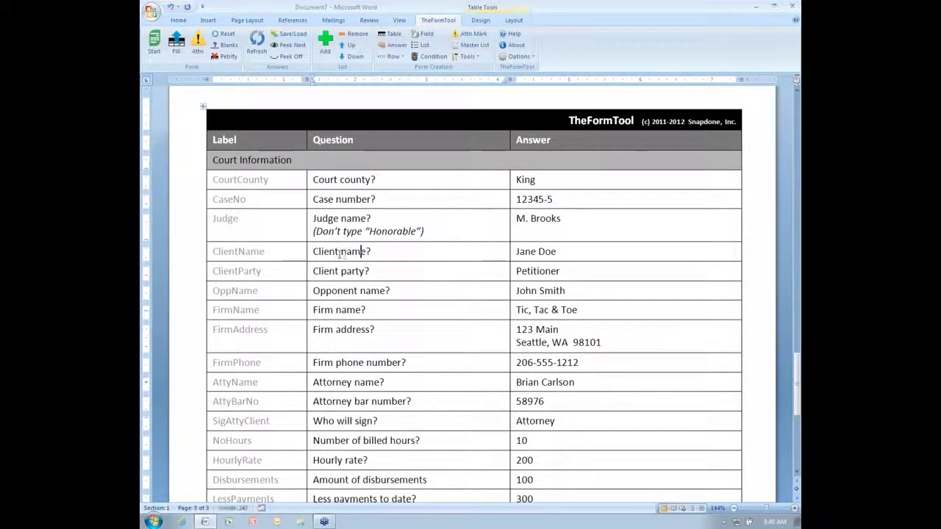
click(392, 56)
mouse_move(404, 137)
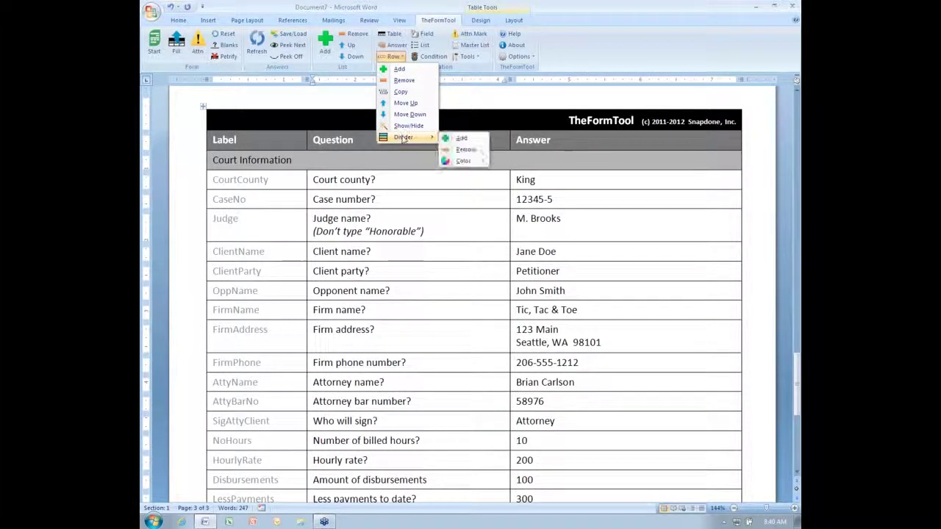
click(464, 139)
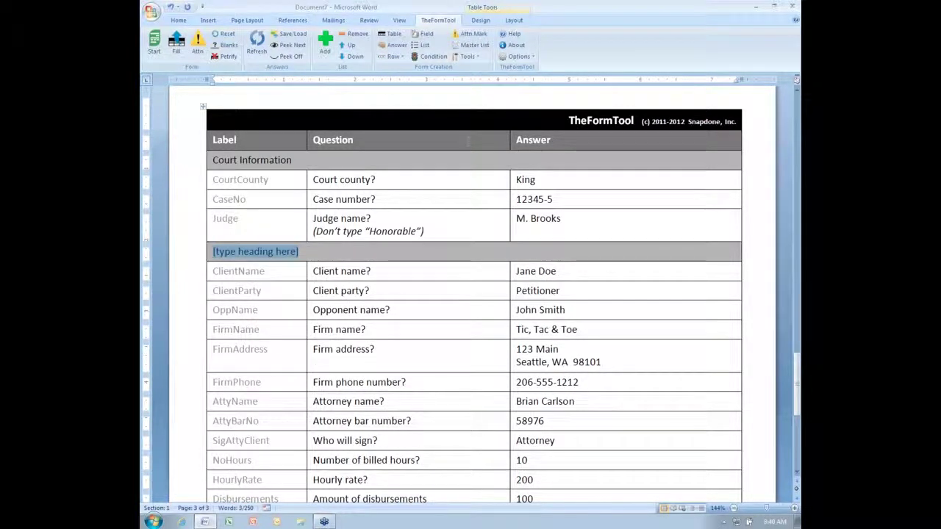
text(Client Info)
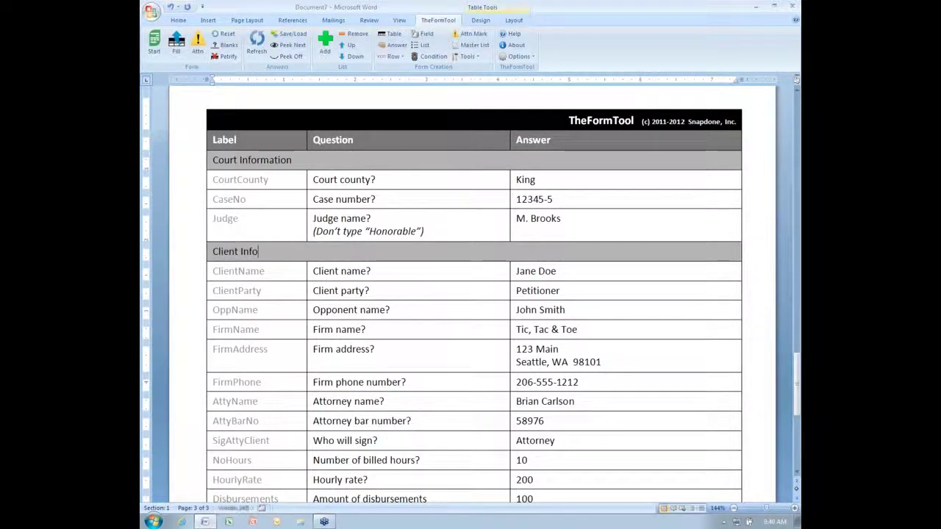
Add divider rows 'Opponent Info' above OppName and 'Billing Info' above NoHours.
click(313, 309)
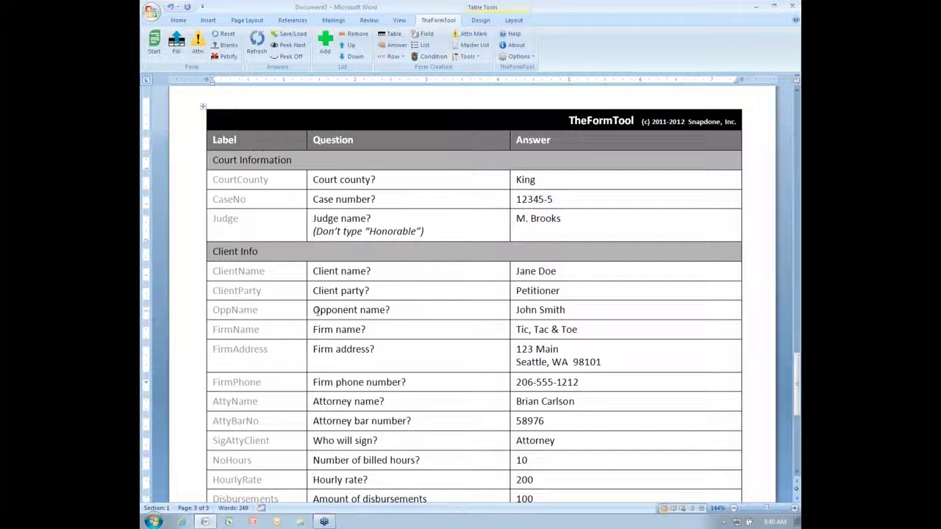
click(392, 57)
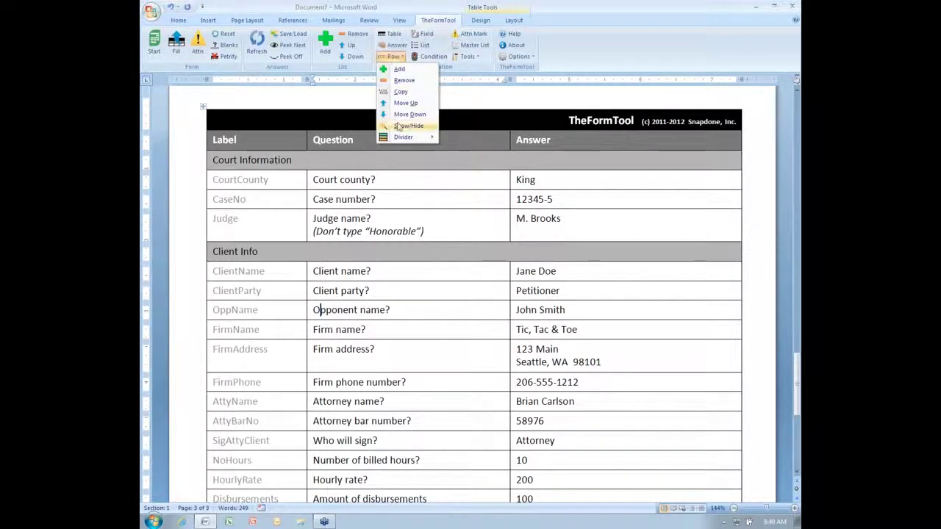
mouse_move(405, 140)
click(461, 138)
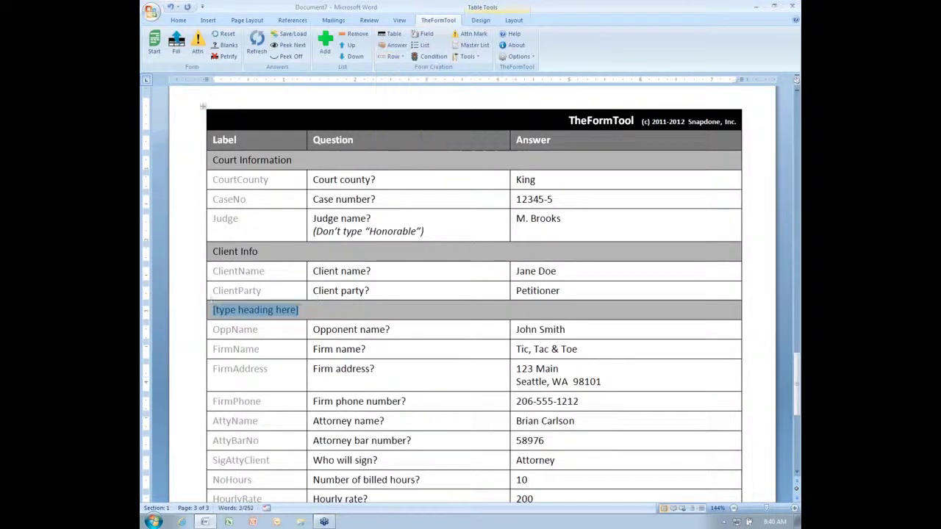
text(Opponent Info)
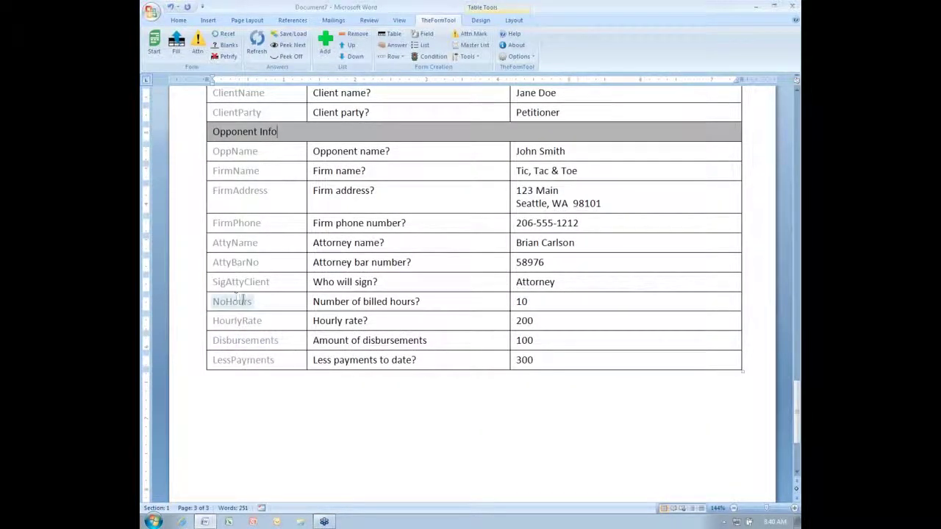
click(243, 301)
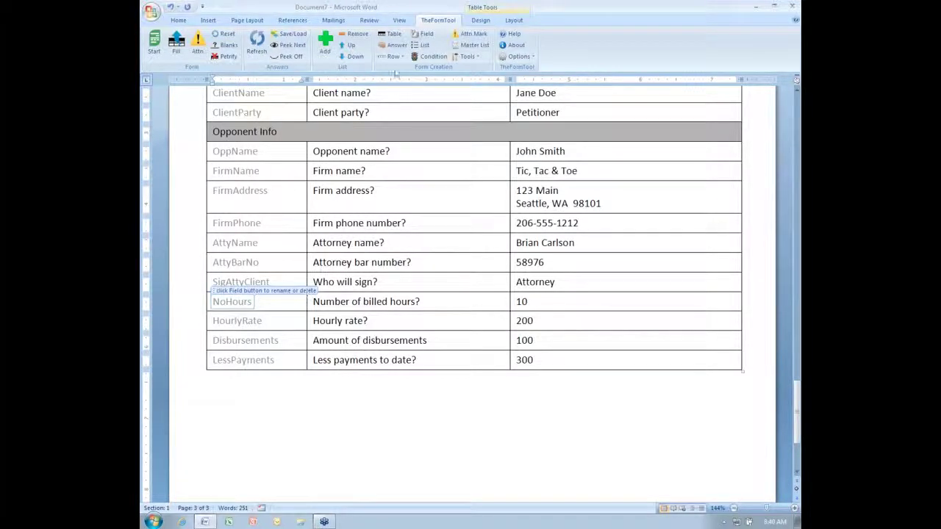
click(393, 57)
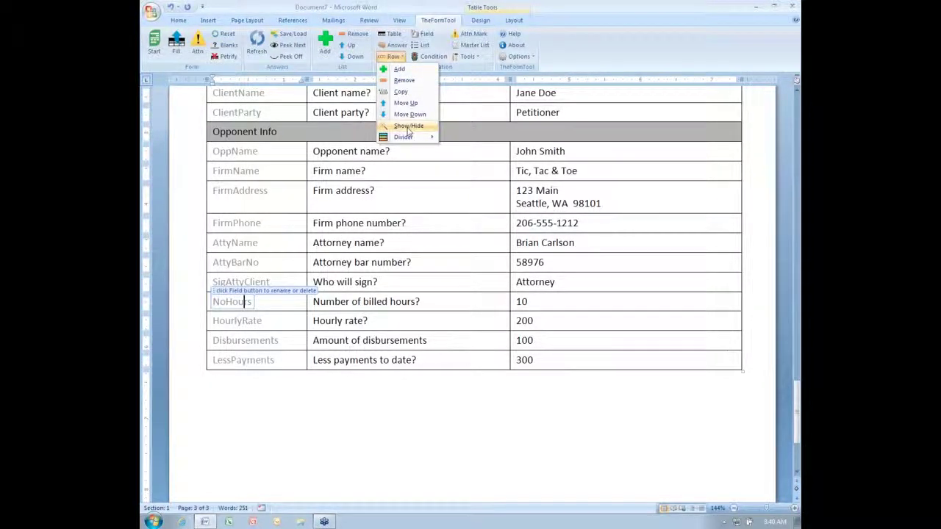
mouse_move(410, 137)
click(463, 139)
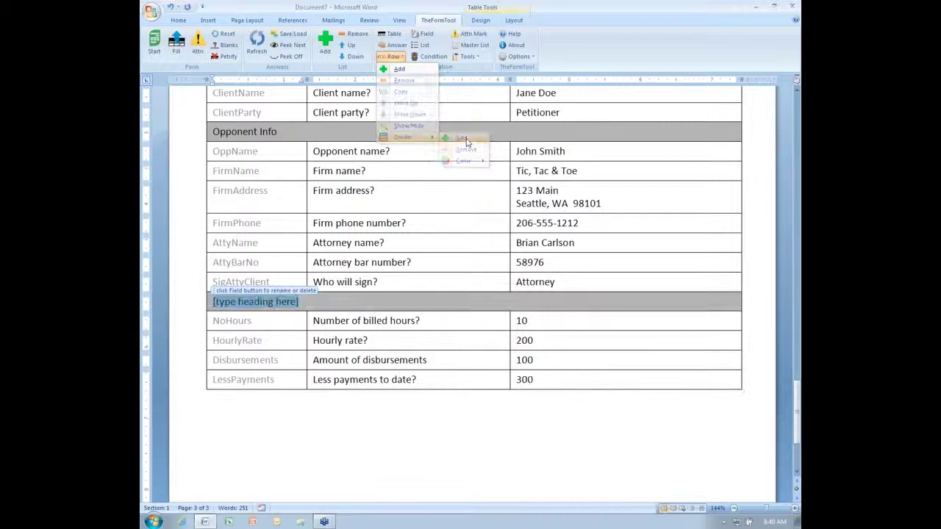
text(Billing Info)
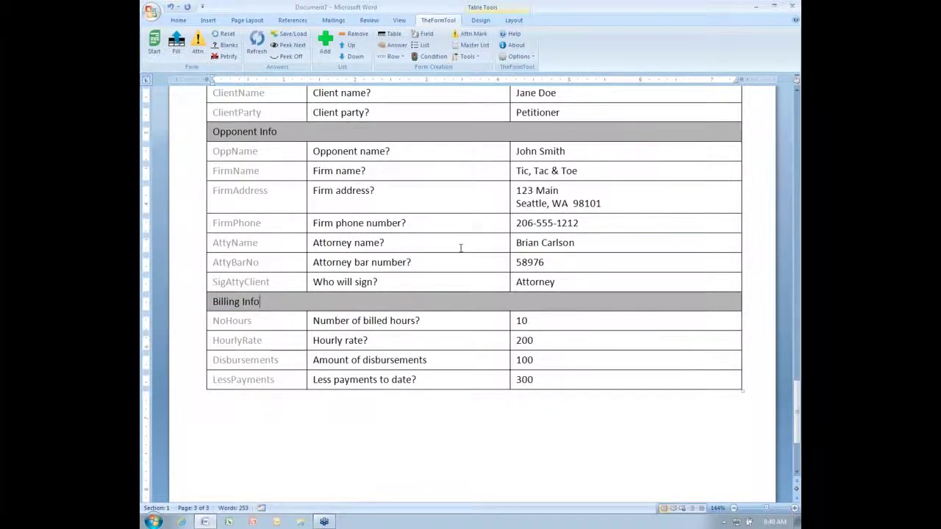
scroll(461, 248, up, 5)
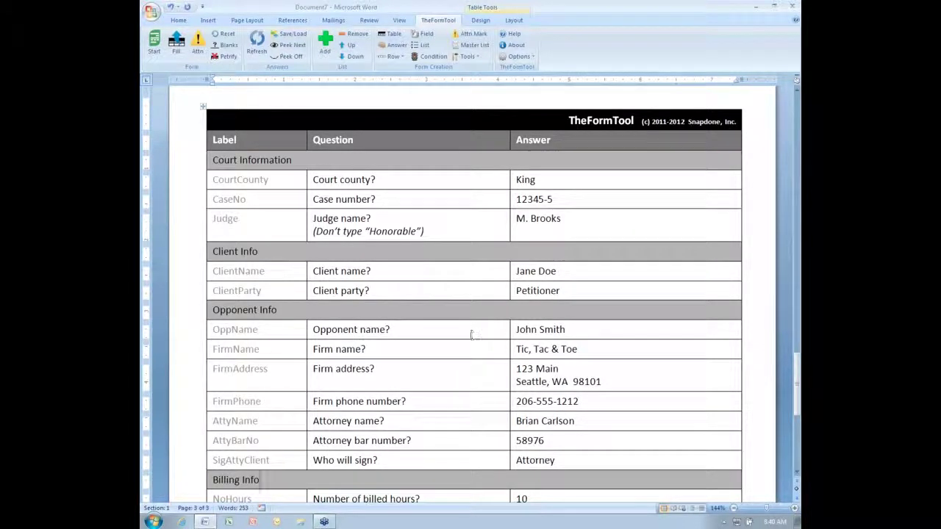
click(362, 180)
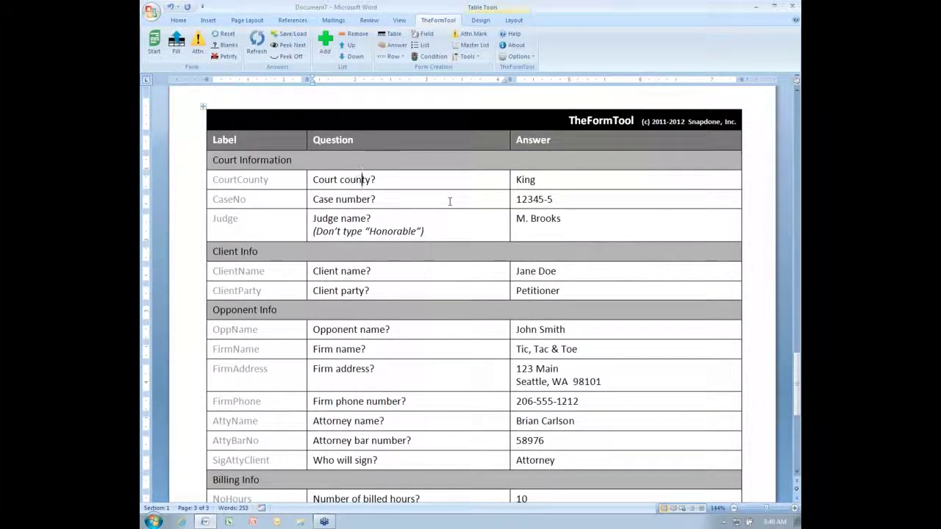
click(447, 201)
click(393, 57)
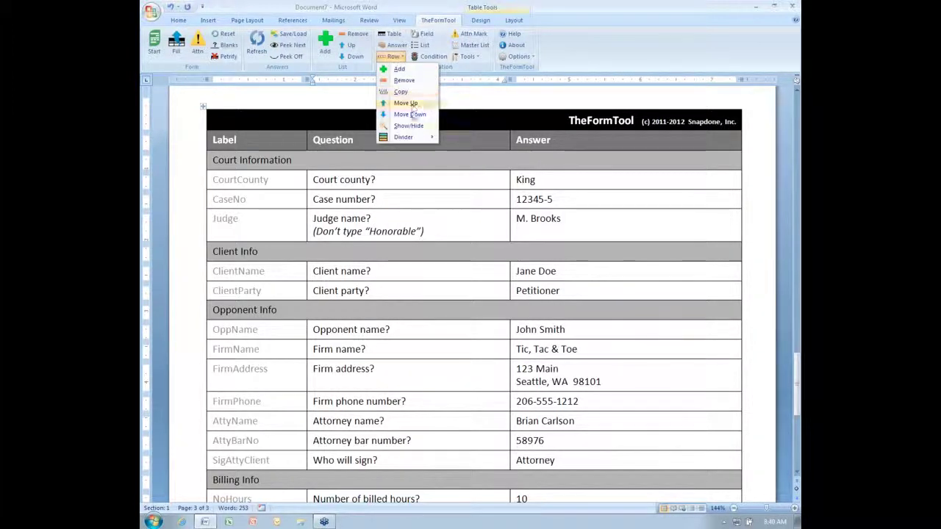
mouse_move(412, 138)
mouse_move(471, 162)
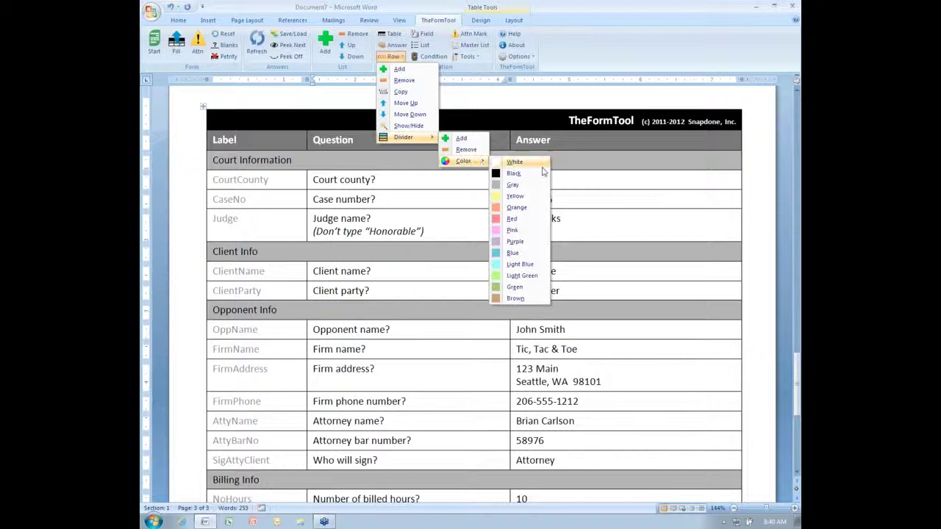
click(511, 291)
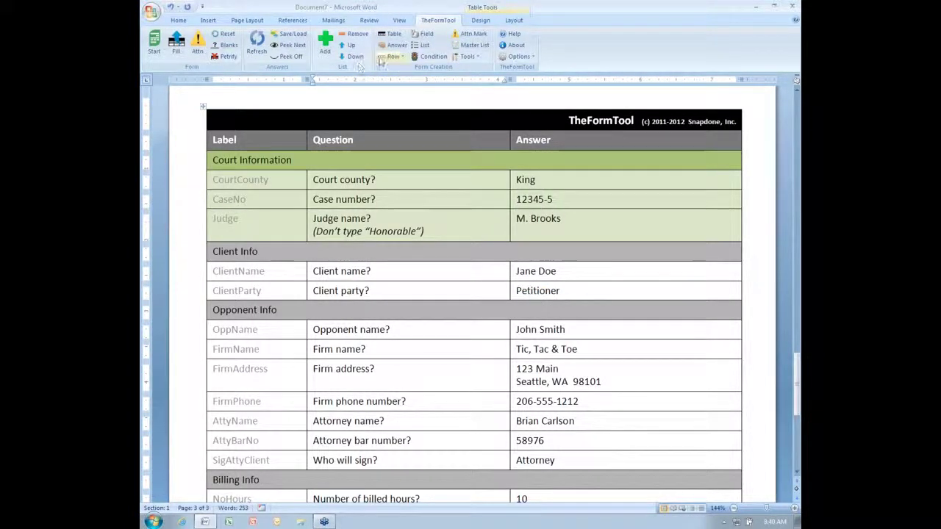
click(393, 57)
mouse_move(406, 138)
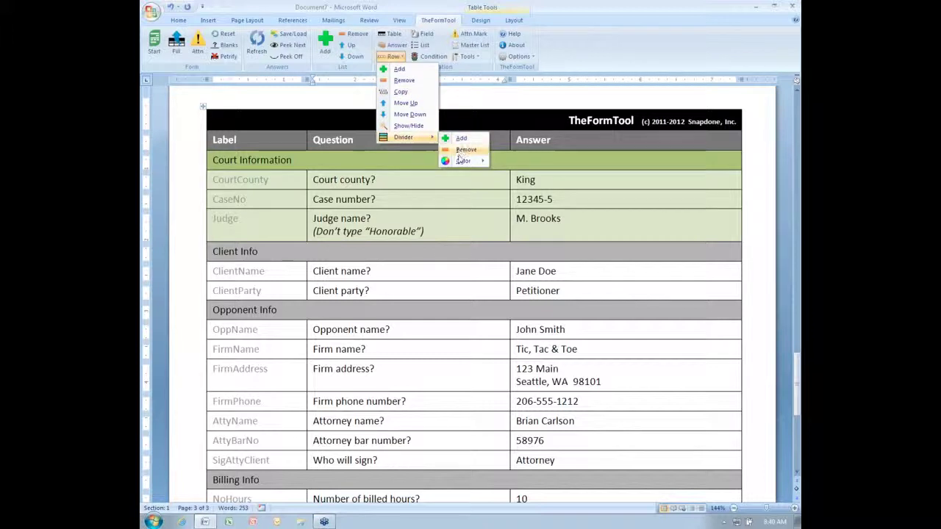
mouse_move(462, 161)
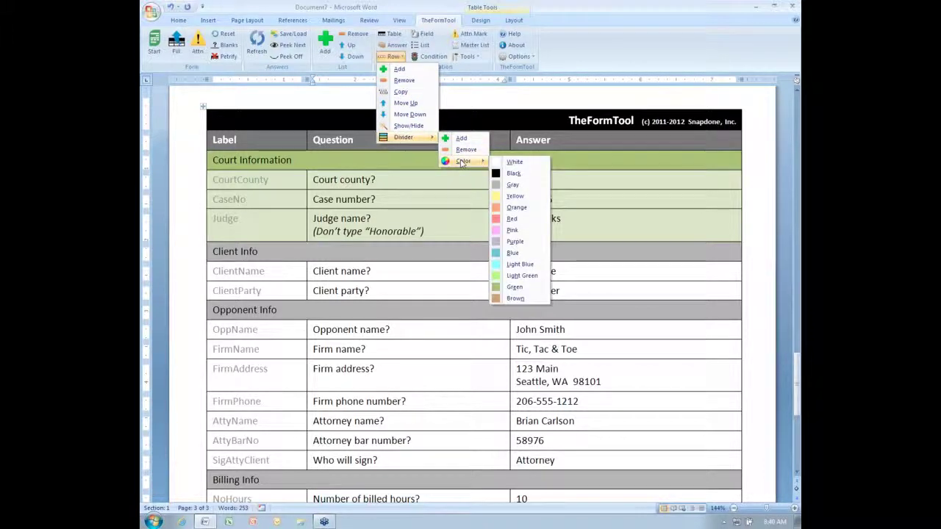
click(514, 253)
click(391, 329)
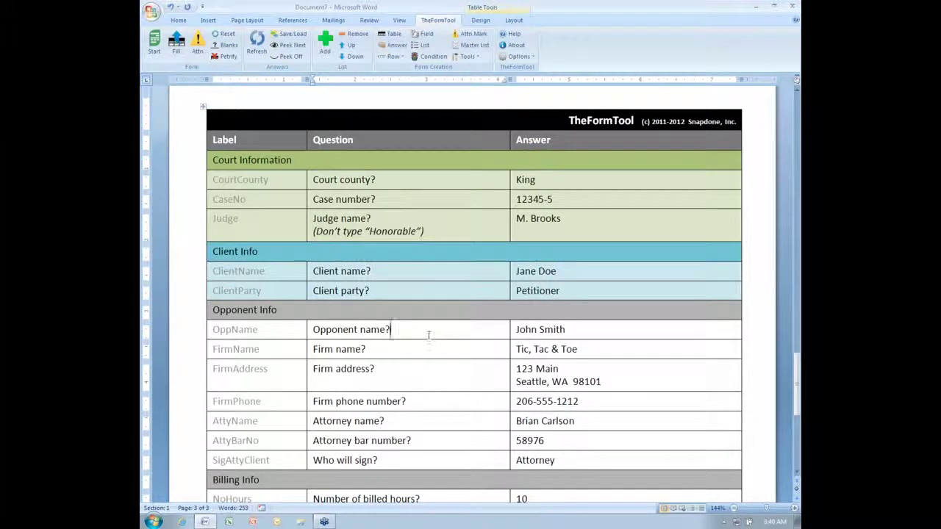
click(389, 57)
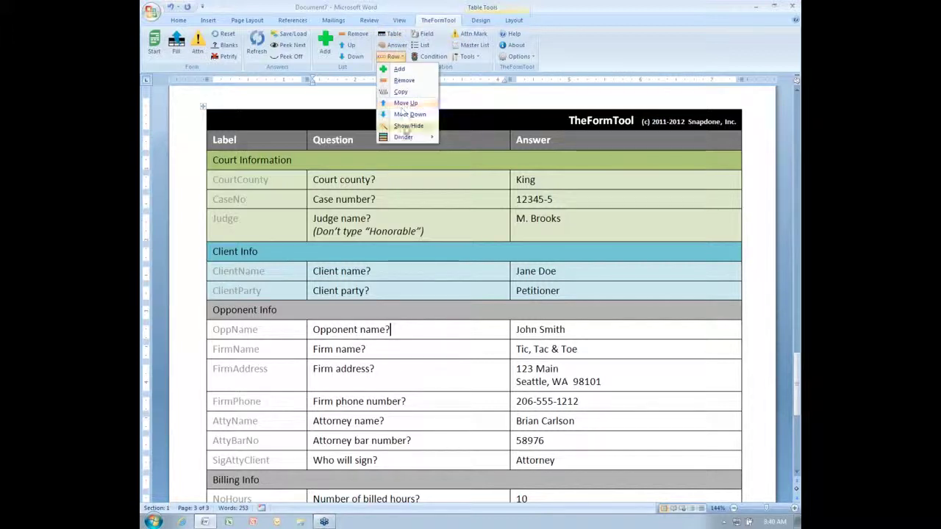
mouse_move(412, 137)
mouse_move(469, 161)
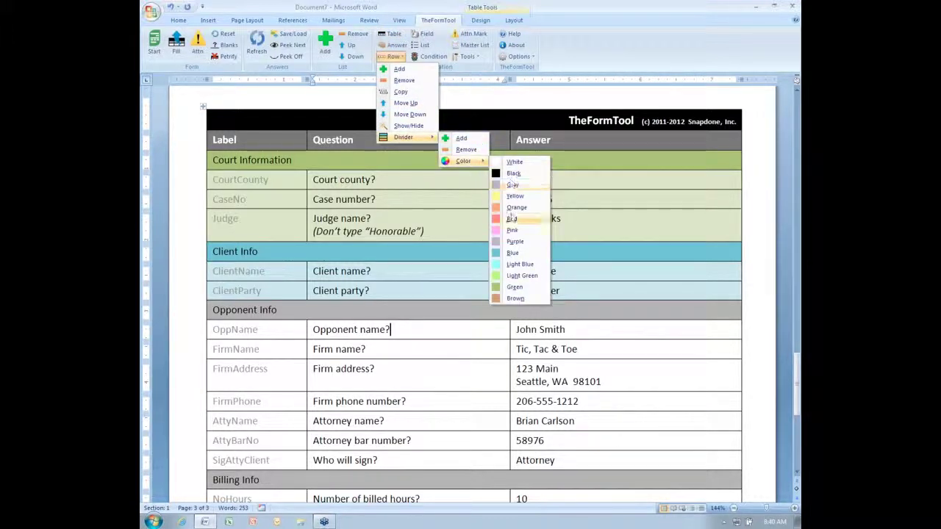
click(515, 241)
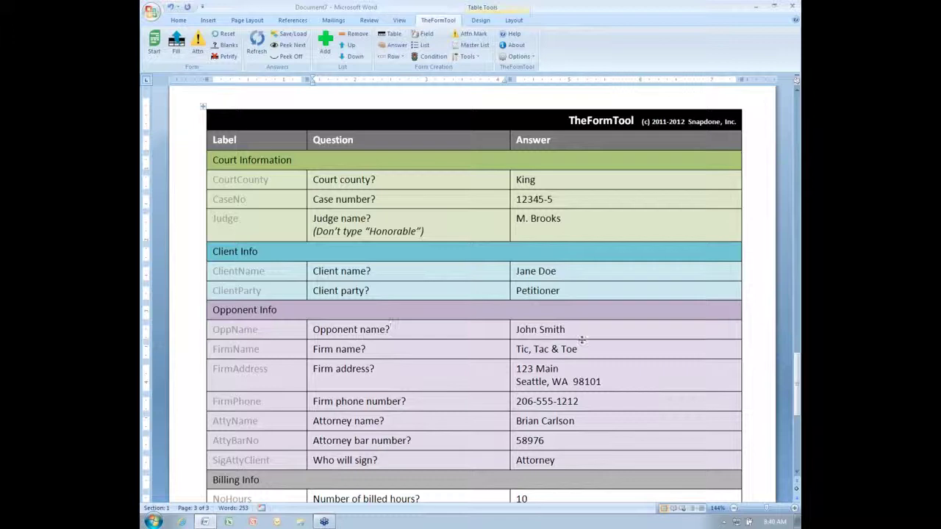
scroll(583, 340, down, 3)
scroll(583, 341, up, 3)
scroll(515, 393, down, 2)
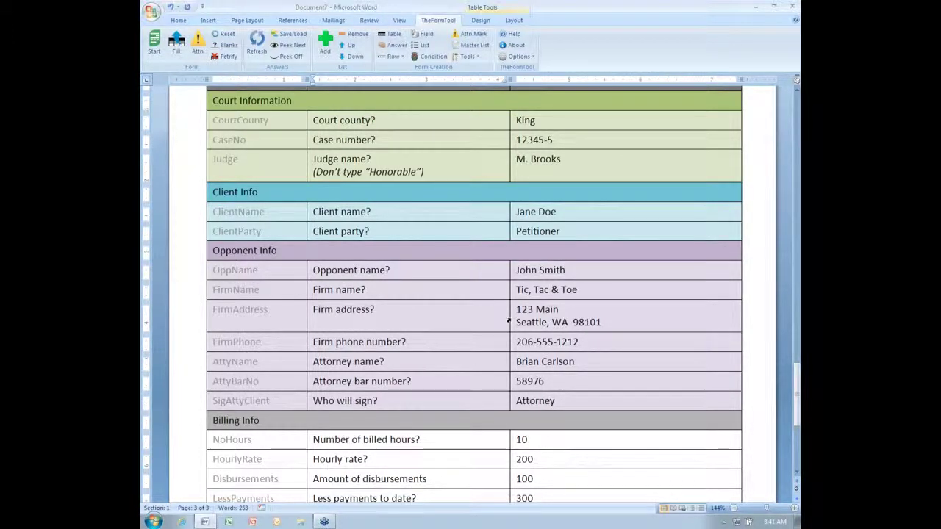
scroll(508, 321, up, 2)
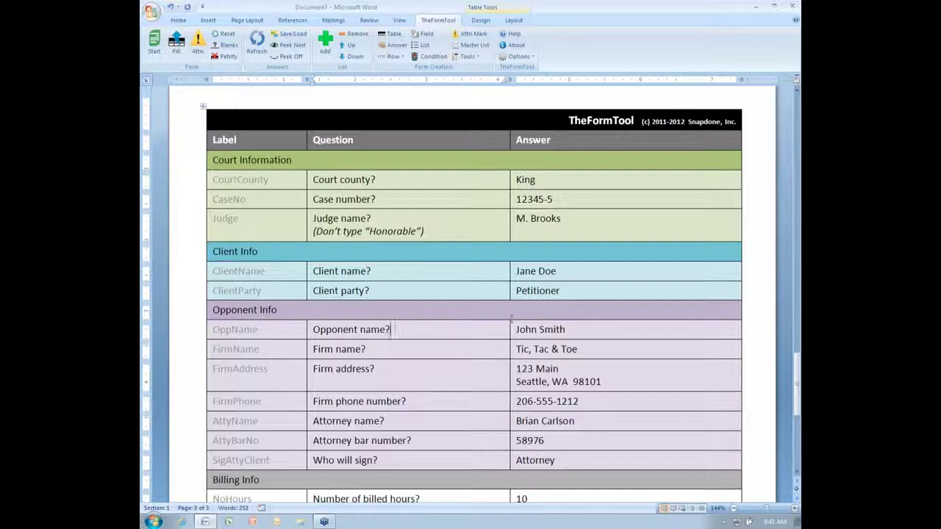
Use TheFormTool Start to jump between the answer table and page 1, ending with Ctrl+Home.
scroll(377, 227, up, 20)
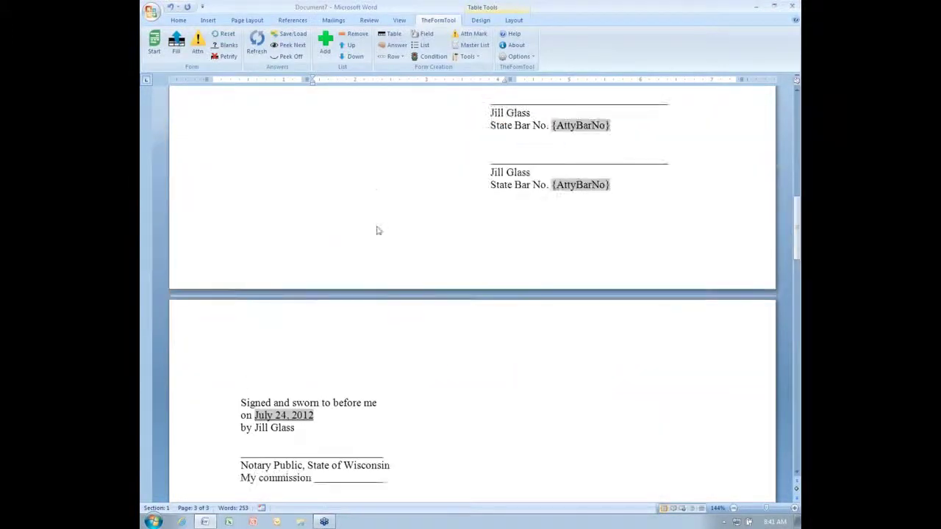
scroll(380, 227, up, 3)
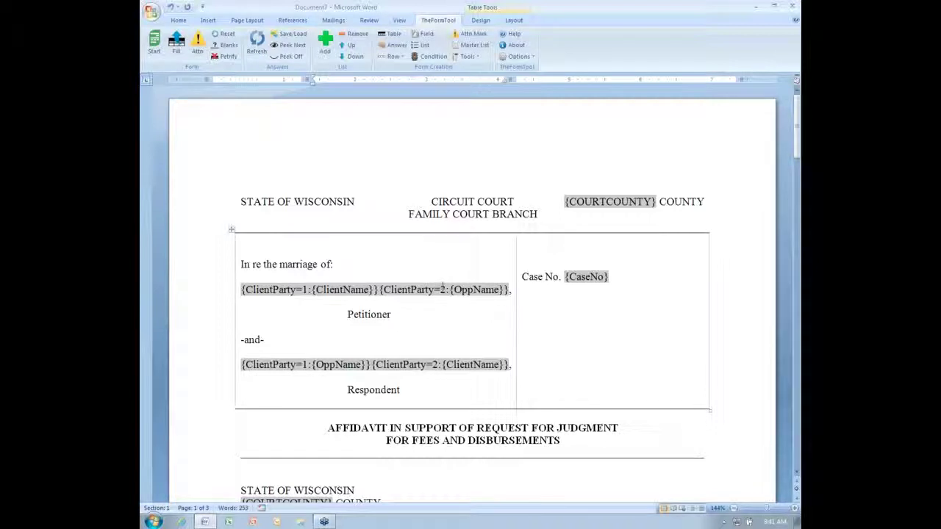
click(427, 193)
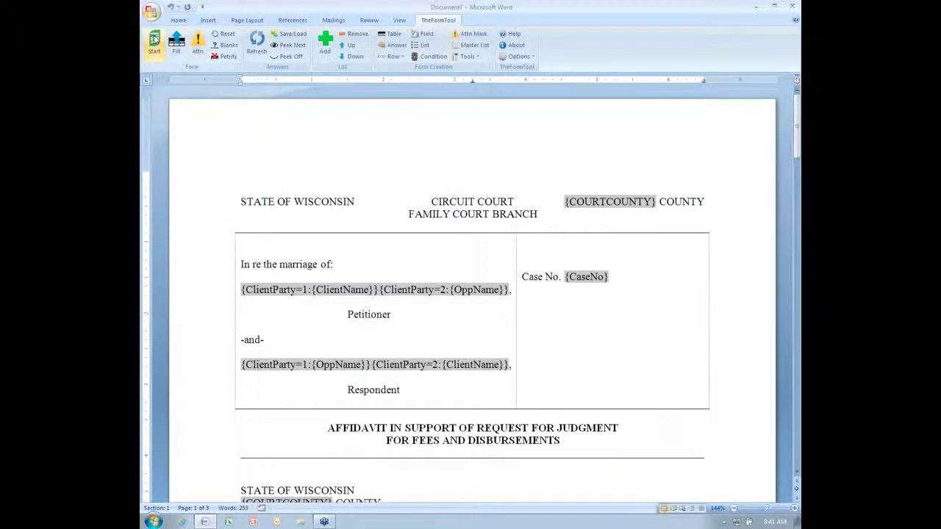
click(154, 40)
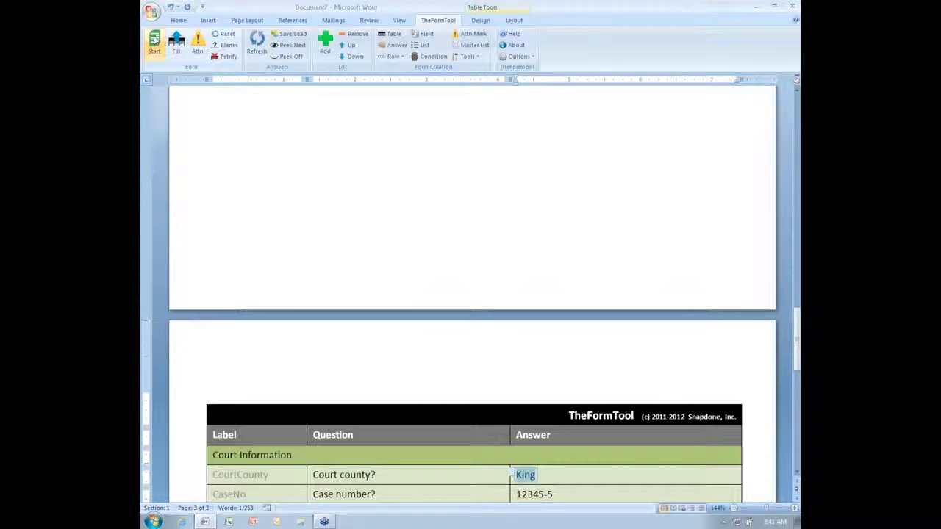
click(155, 41)
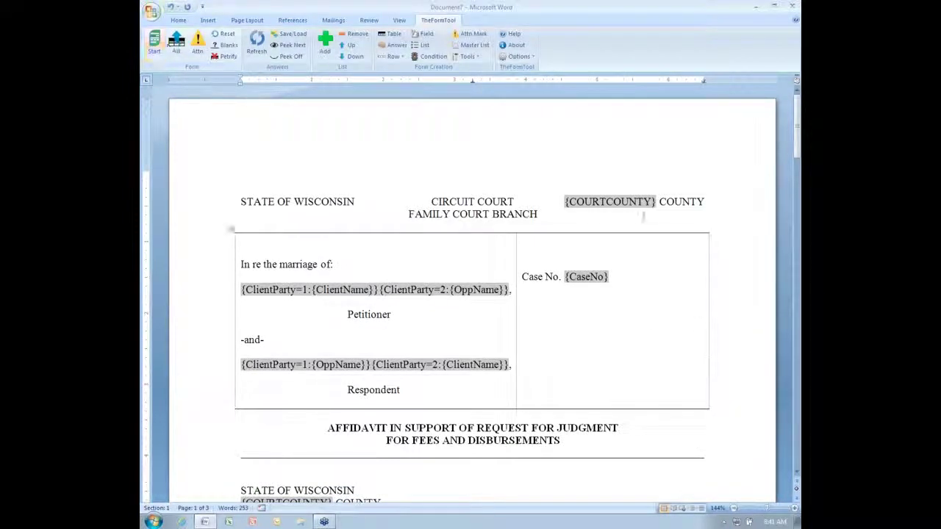
scroll(519, 352, down, 6)
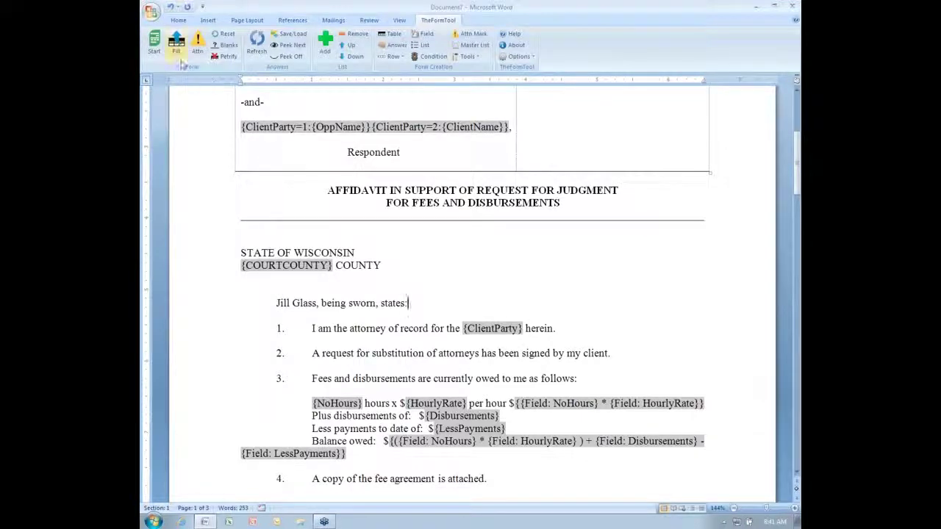
click(162, 50)
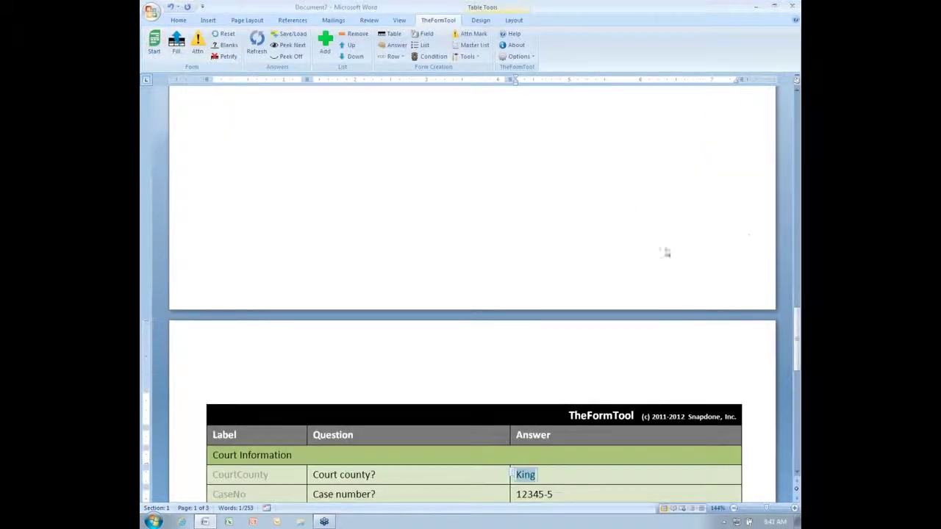
scroll(656, 259, down, 3)
scroll(657, 258, down, 4)
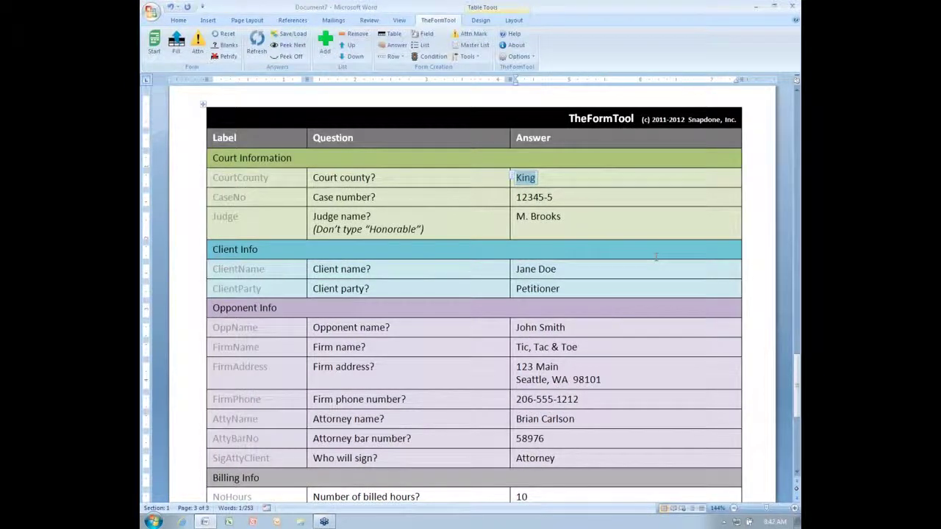
key(ctrl+Home)
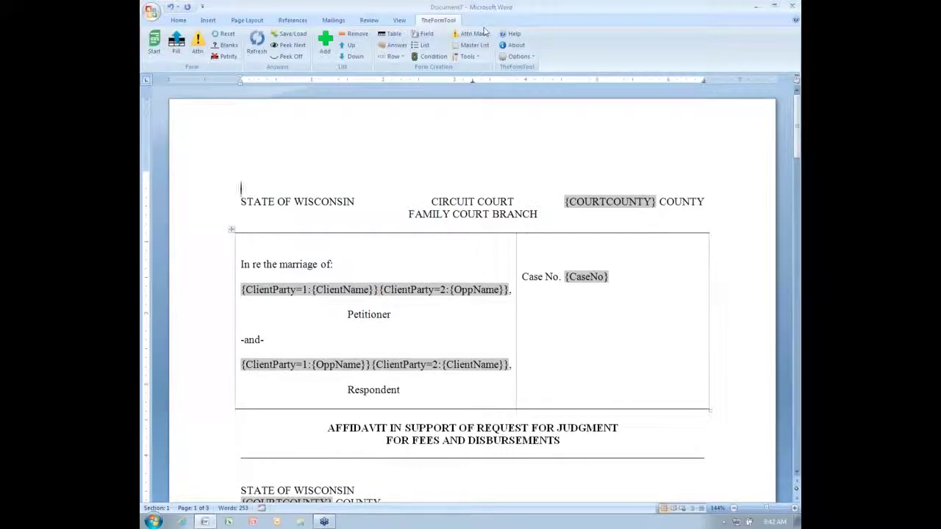
click(426, 35)
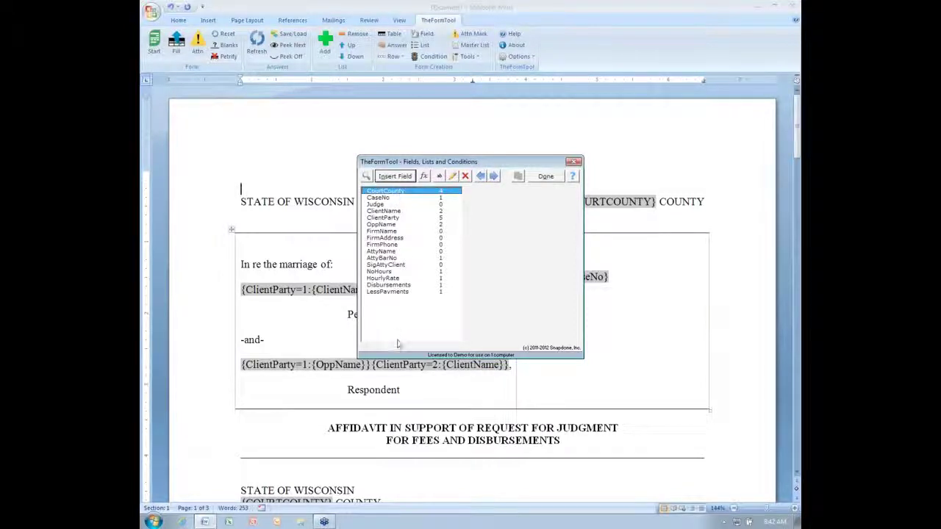
click(365, 178)
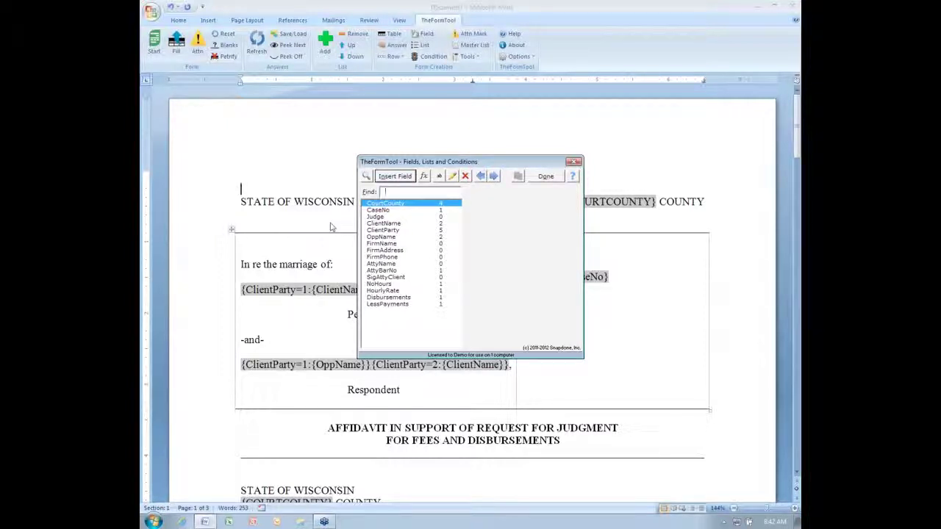
text(atty)
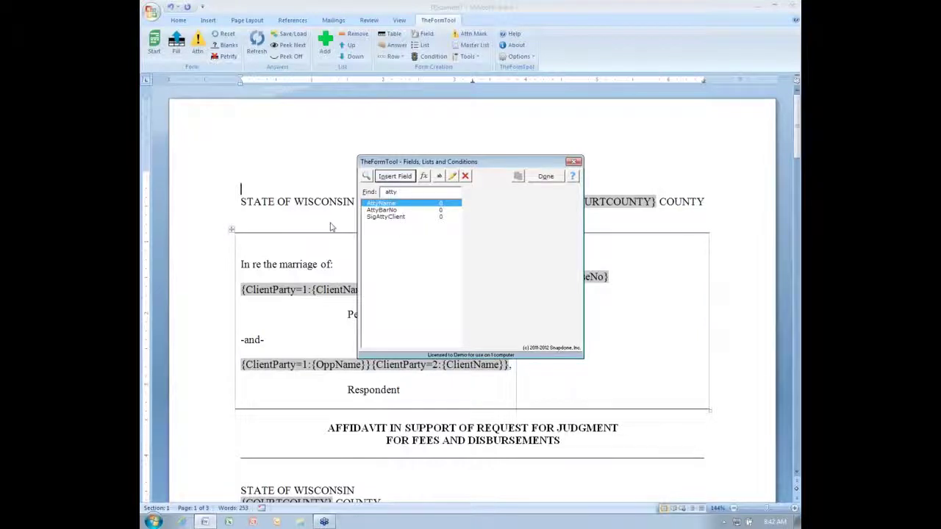
key(BackSpace)
key(BackSpace)
key(BackSpace)
key(BackSpace)
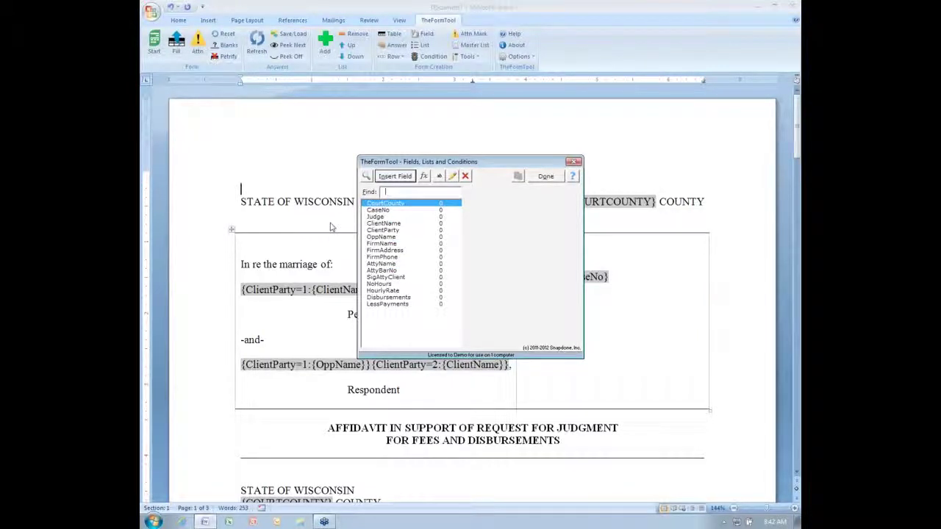
text(ex)
text(ddr)
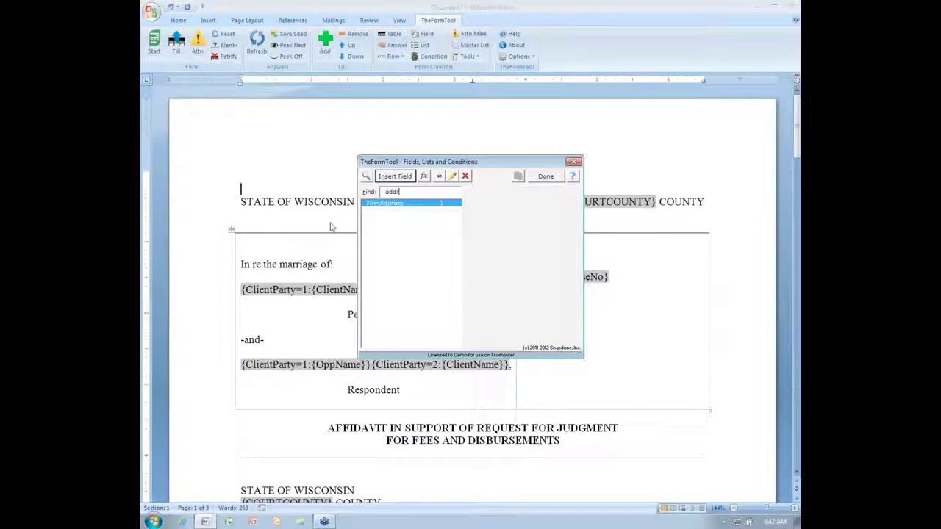
key(BackSpace)
key(BackSpace)
key(BackSpace)
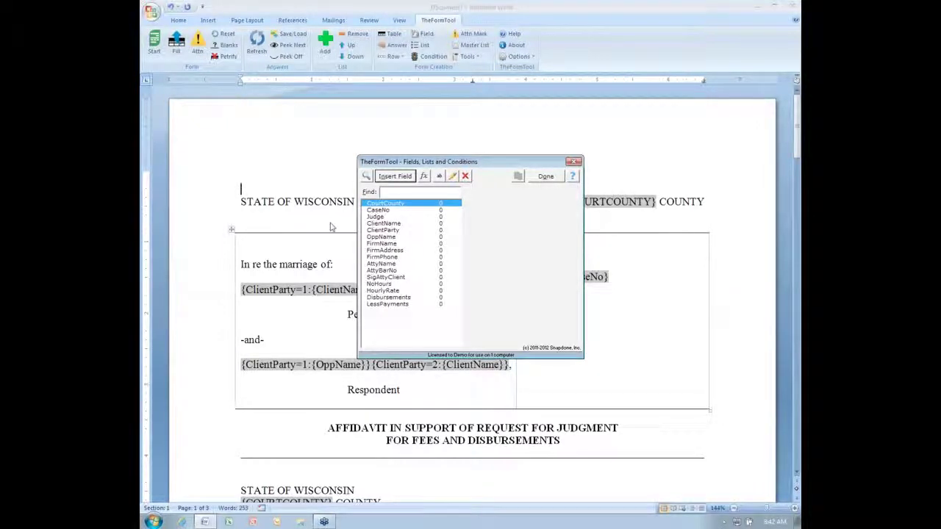
text(name)
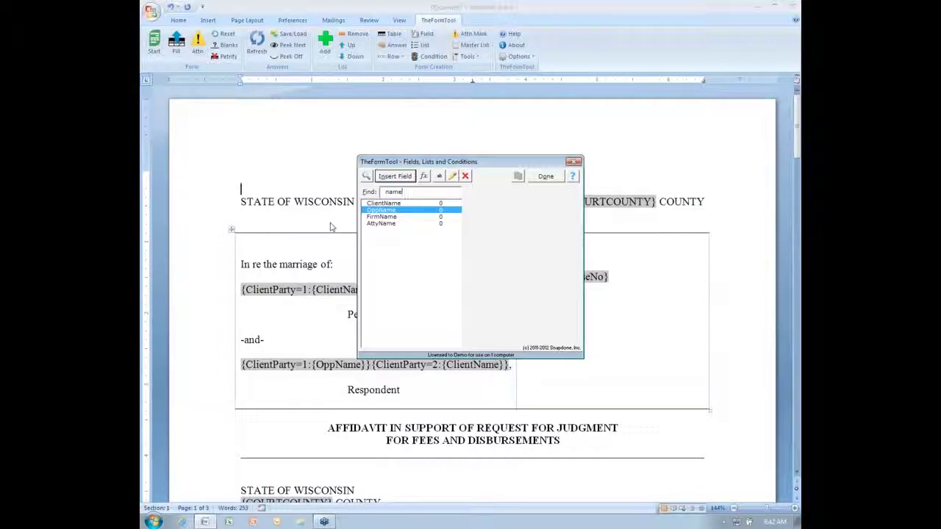
key(BackSpace)
key(BackSpace)
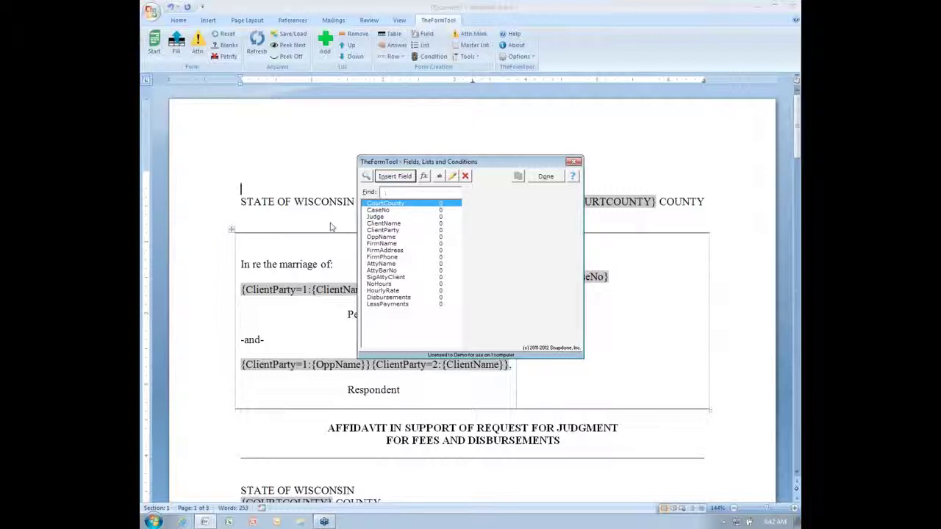
text(no)
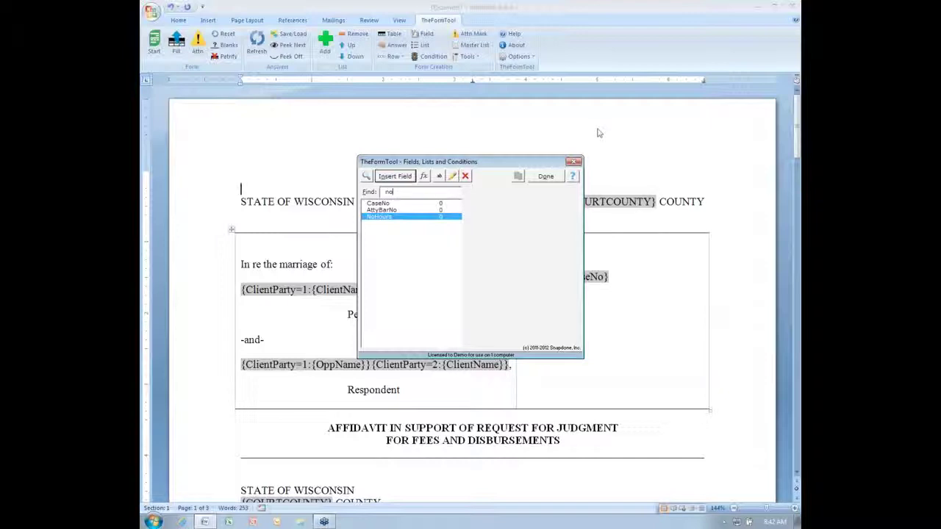
click(576, 162)
Reset every answer in the Q&A table to [??] using Tools > Clear Answers.
scroll(534, 214, down, 20)
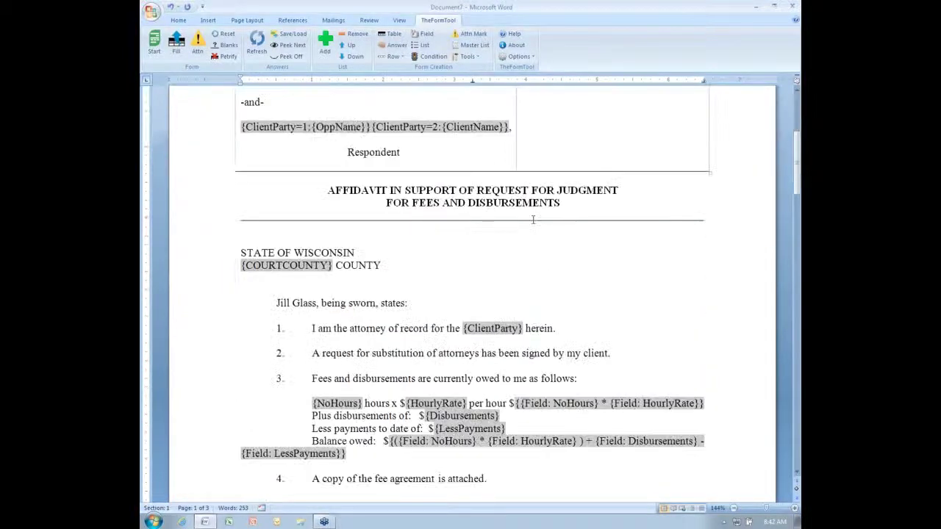
scroll(537, 213, down, 5)
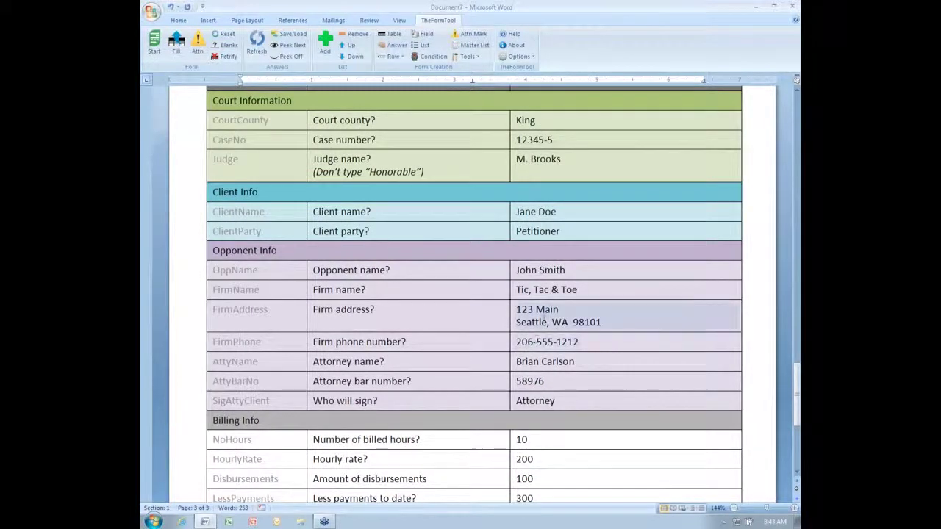
click(552, 316)
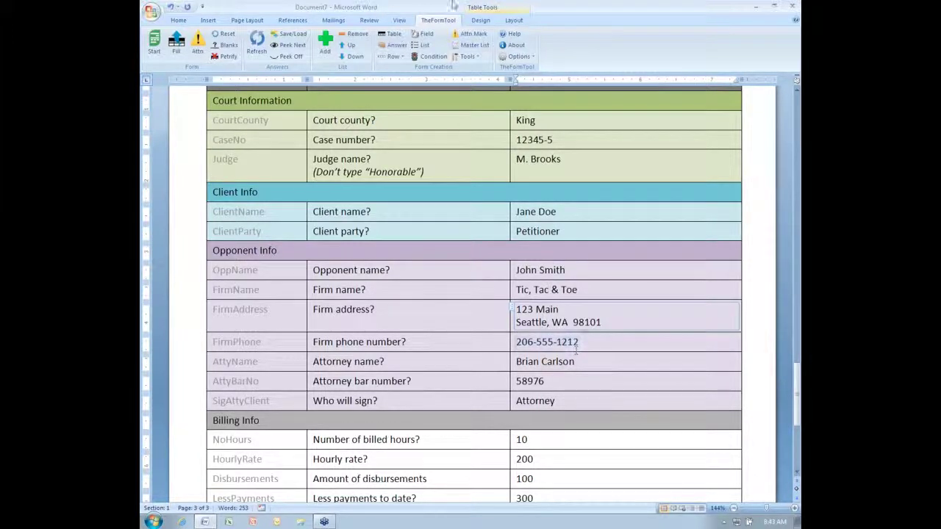
click(468, 56)
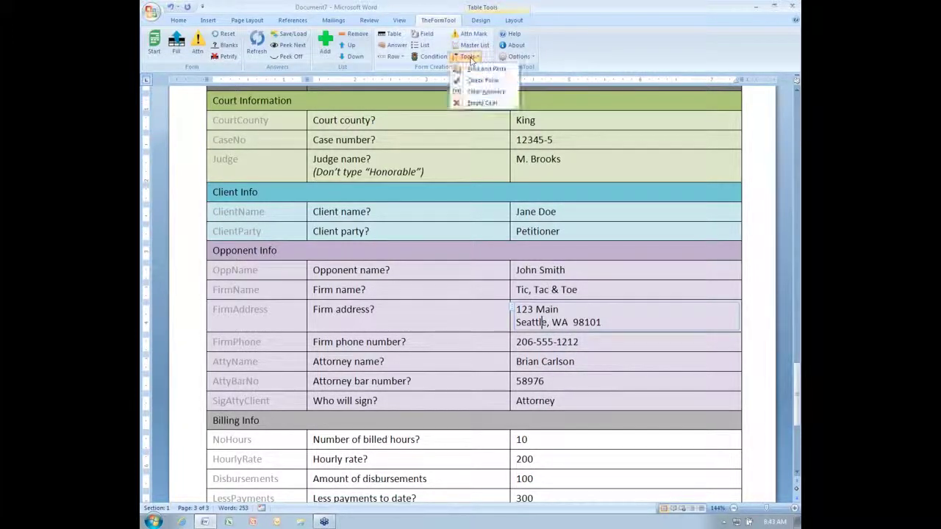
click(501, 94)
click(458, 298)
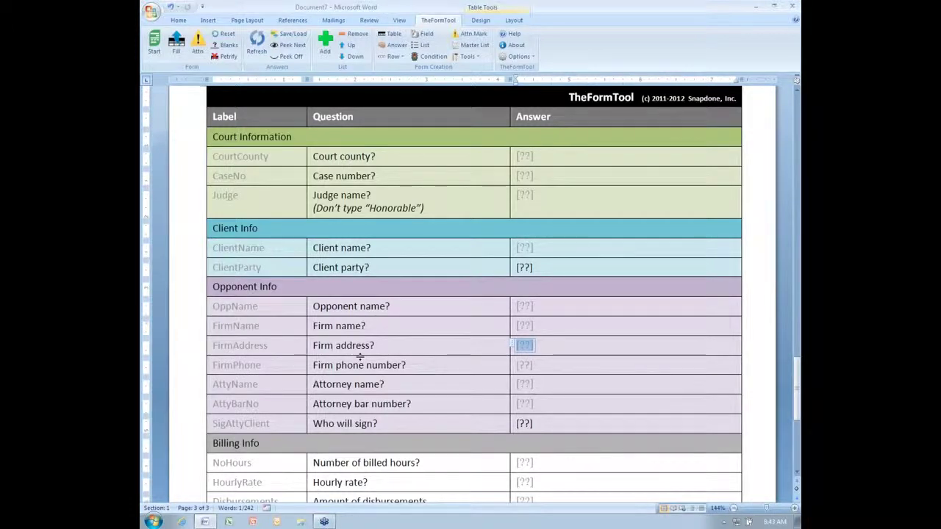
click(385, 305)
Replace the attorney's name before 'being sworn, states' with the {AttyName} field.
key(ctrl+Home)
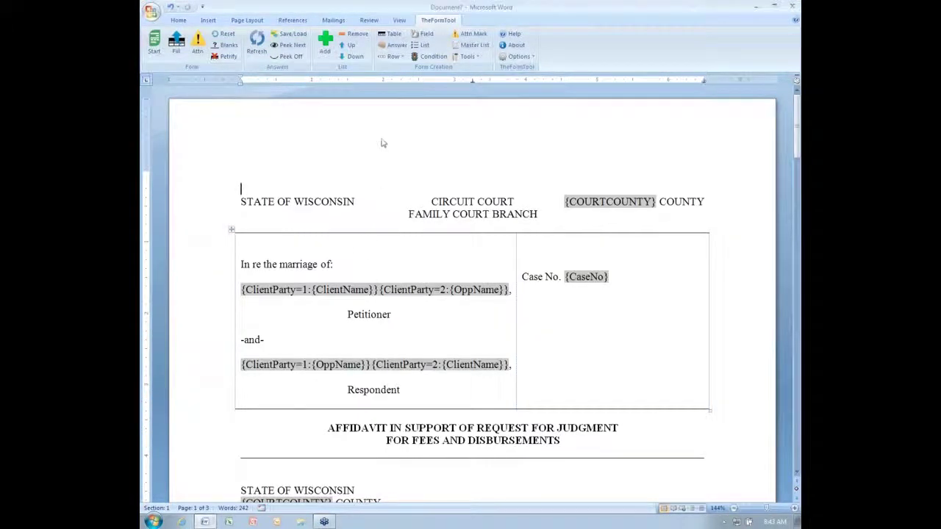
scroll(384, 248, down, 3)
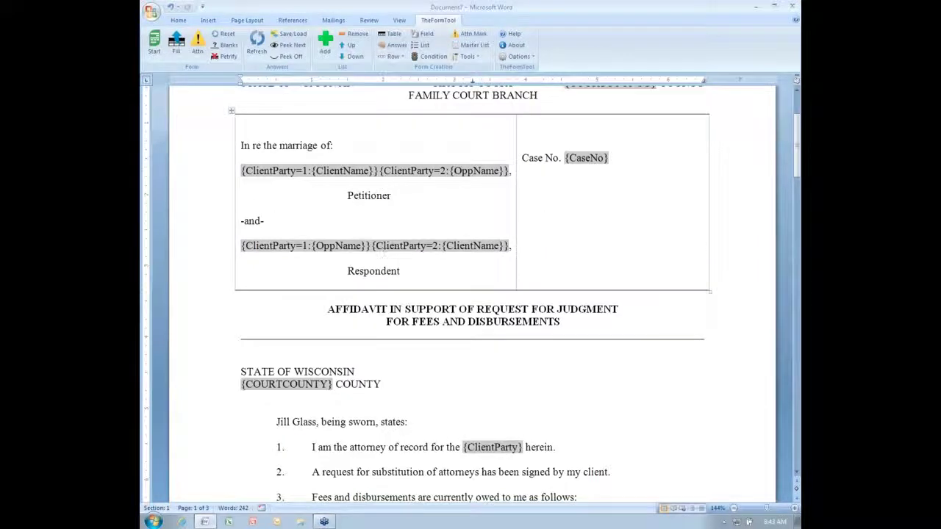
drag(275, 424, 319, 425)
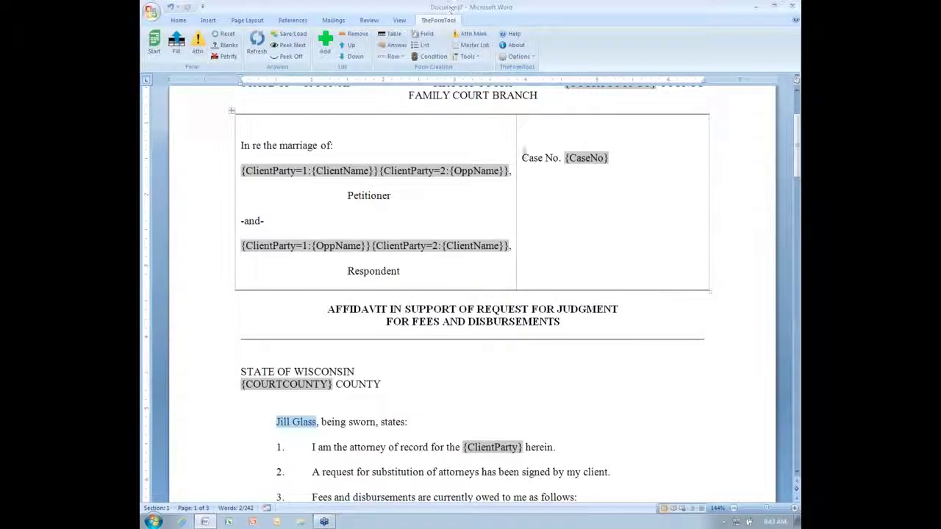
click(425, 34)
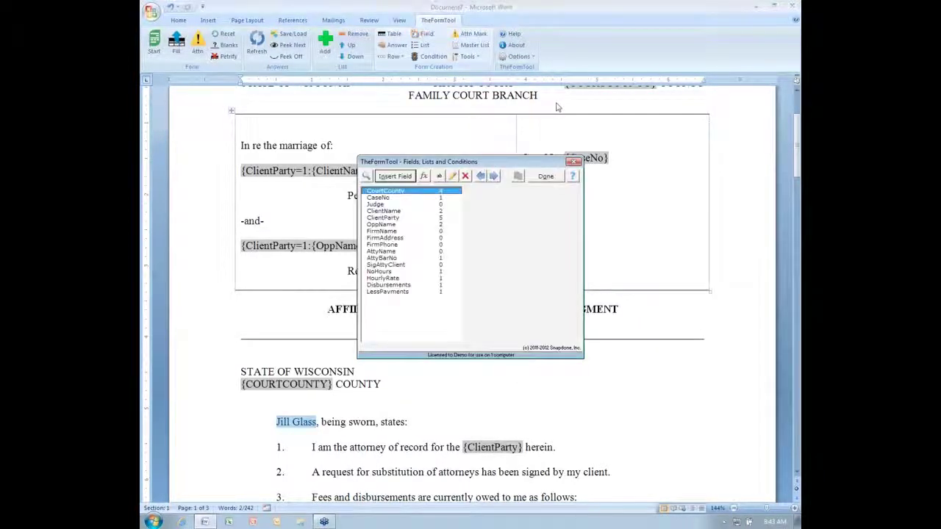
click(386, 252)
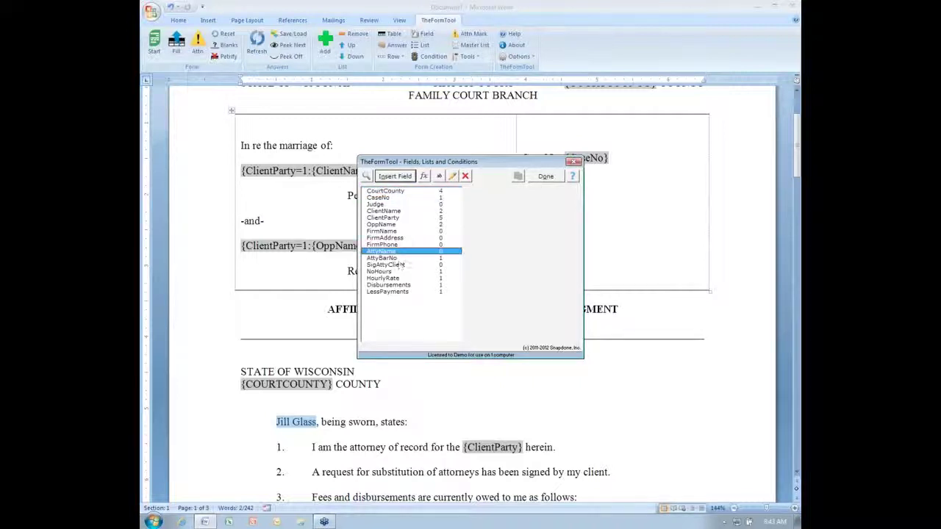
click(396, 178)
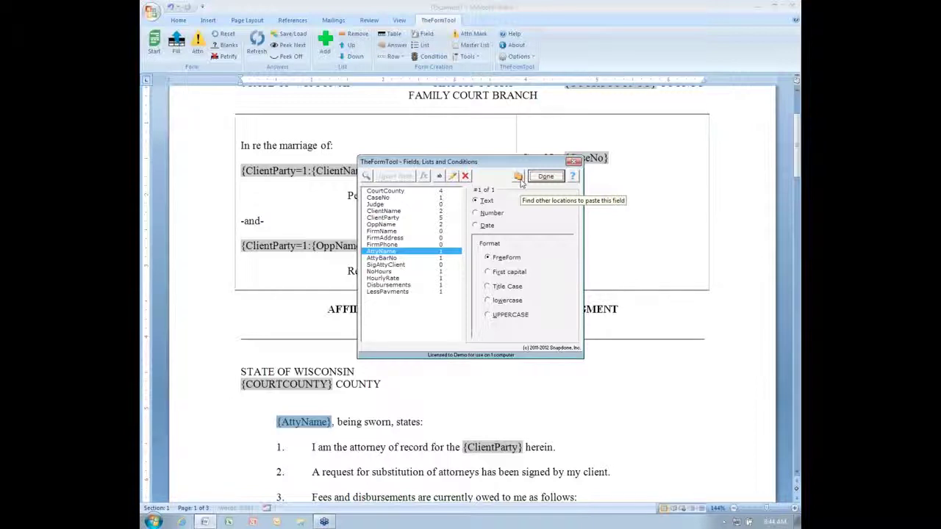
Replace the attorney's two remaining typed names with the {AttyName} field using Replace All.
click(519, 181)
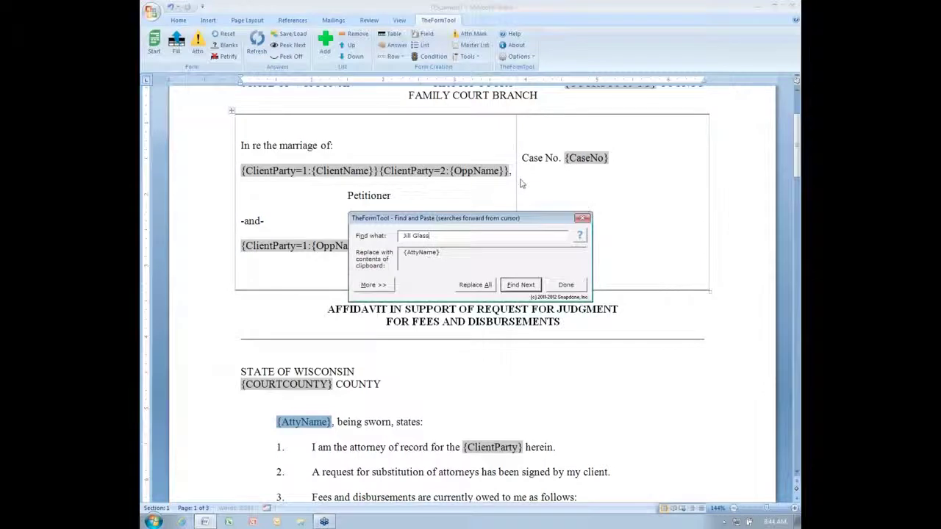
drag(458, 236, 391, 233)
click(474, 285)
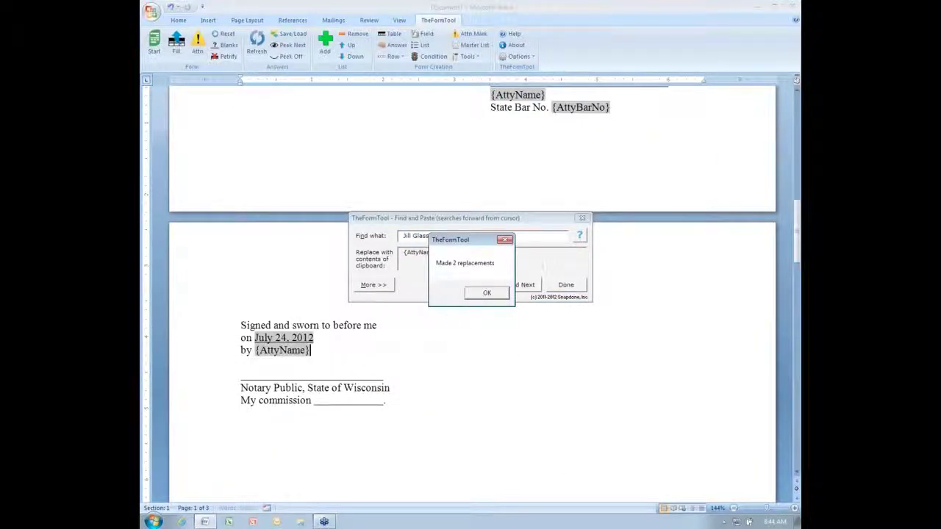
click(487, 293)
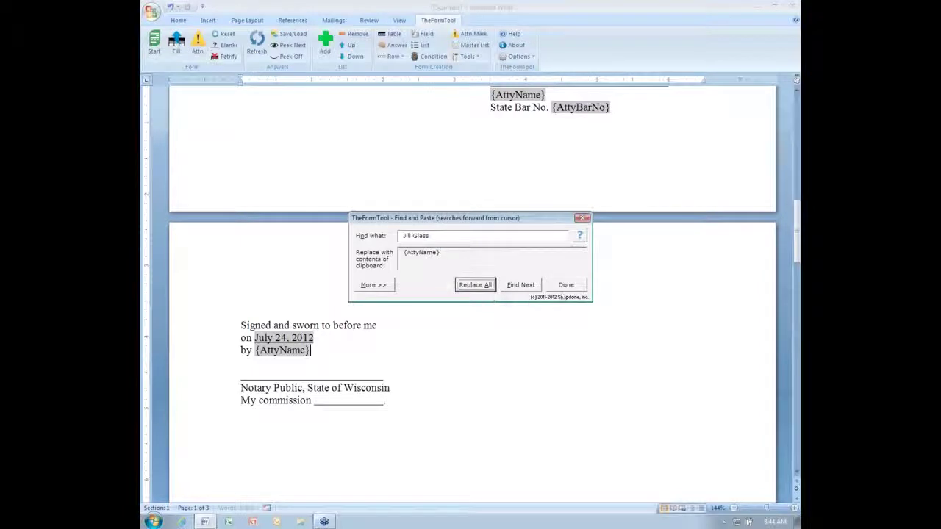
click(566, 285)
Verify the {AttyName} fields in the signature block and notary line, then return to the document start.
double_click(529, 96)
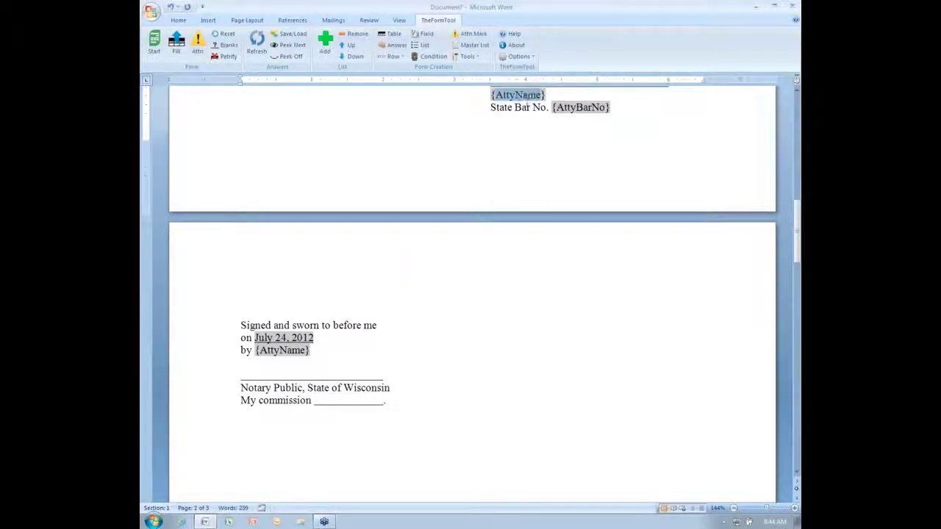
double_click(292, 351)
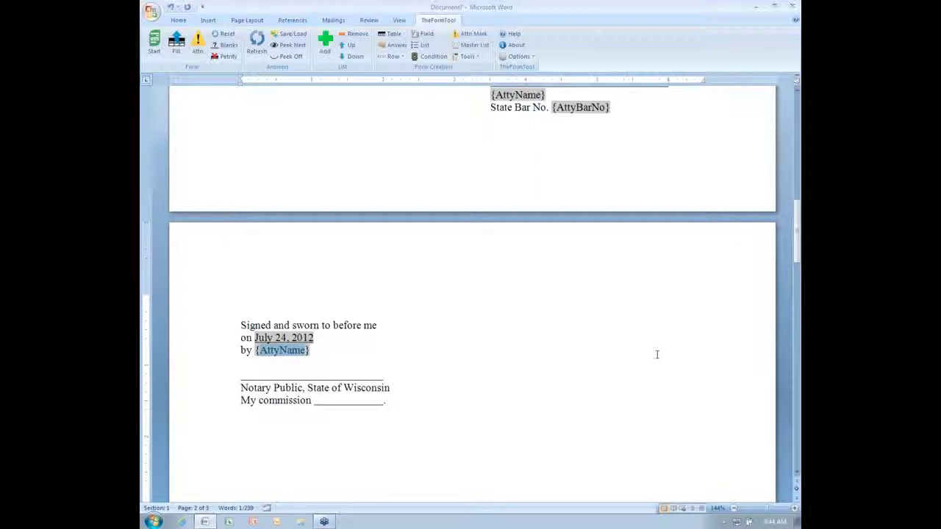
key(ctrl+Home)
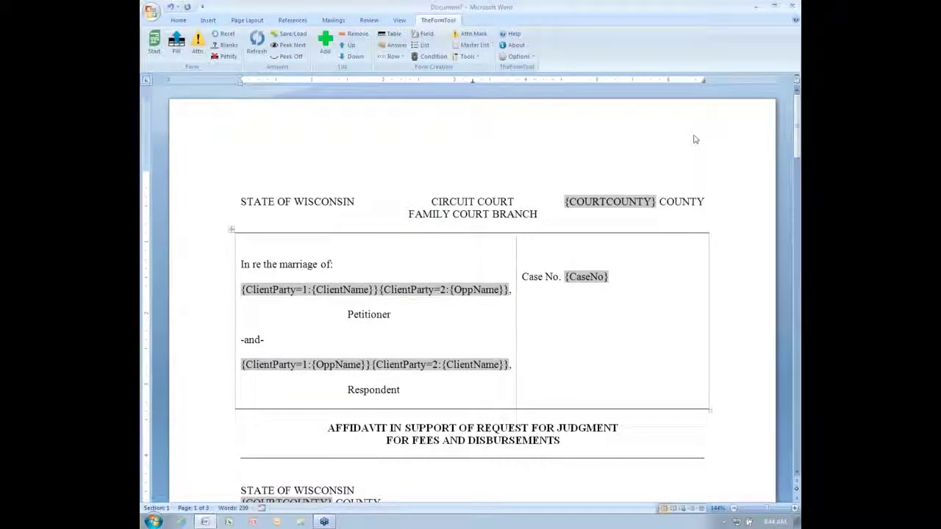
Copy the petitioner's party-name field line from the caption table and show TheFormTool's Tools list.
click(312, 274)
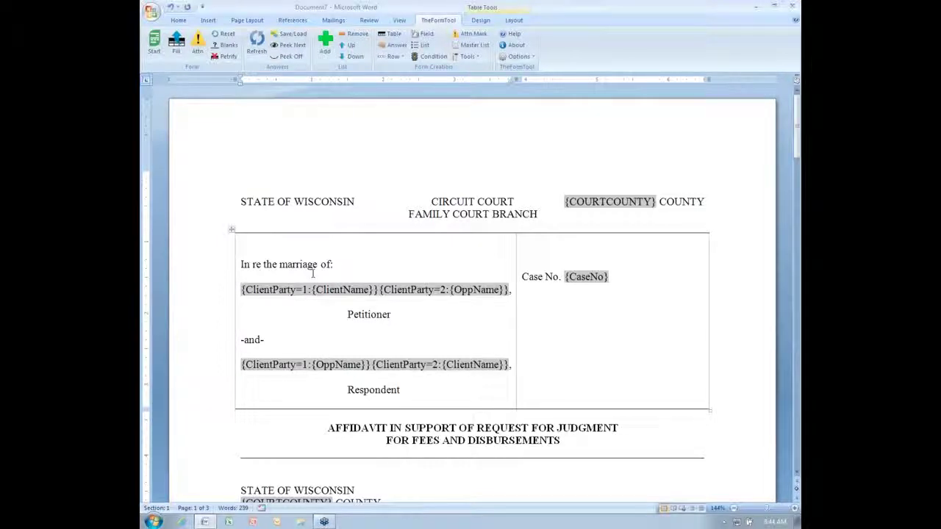
key(shift+Down)
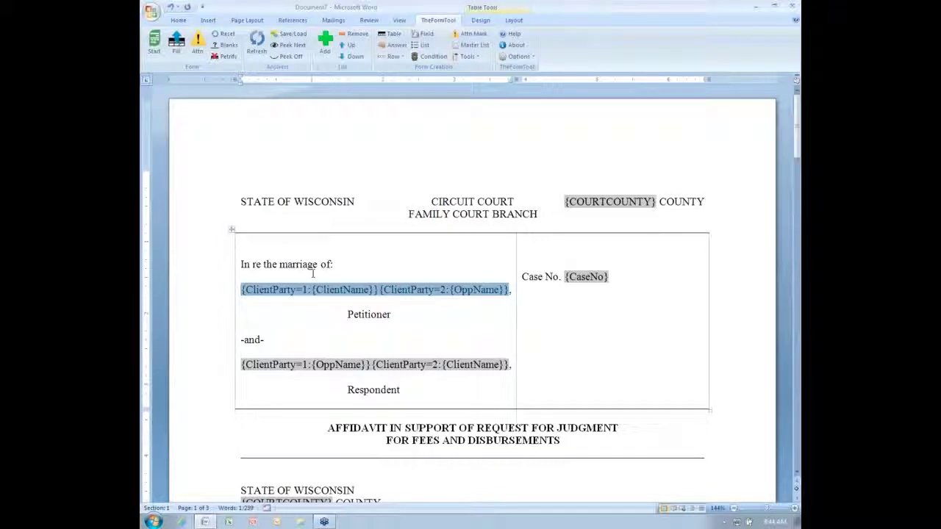
key(ctrl+Home)
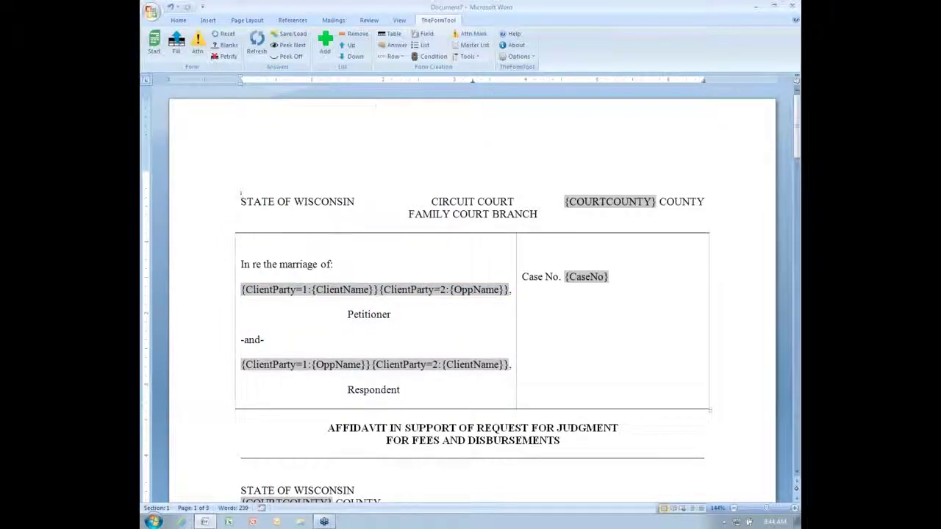
click(473, 58)
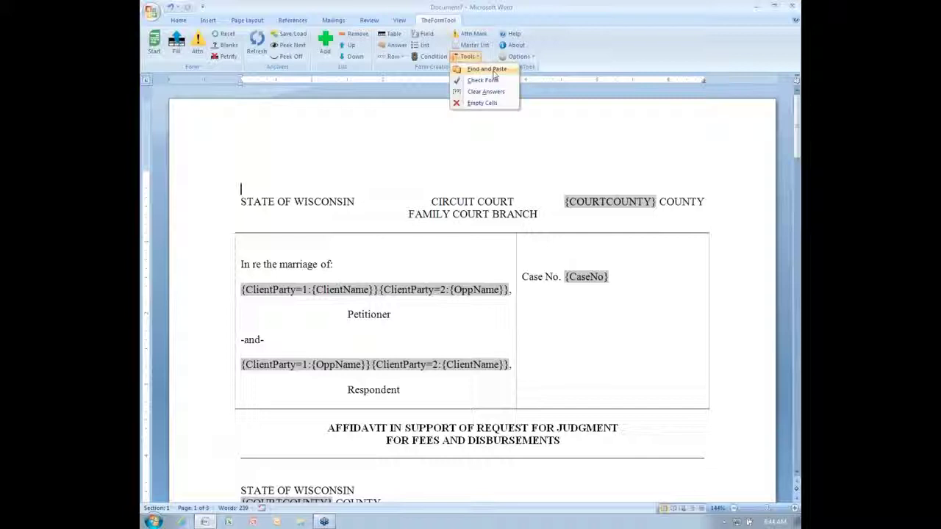
Search 'wisconsin' with Find and Paste and replace the second STATE OF WISCONSIN with the copied fields.
click(493, 72)
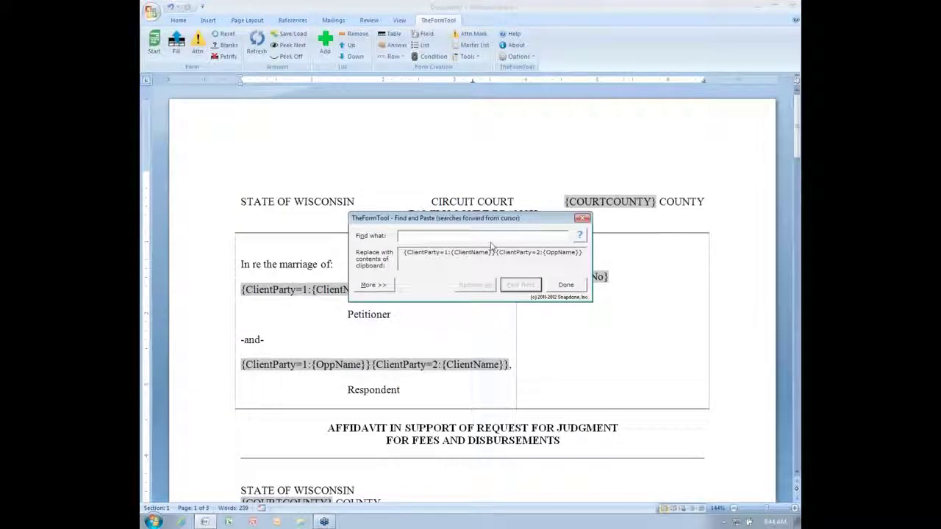
text(wisconsin)
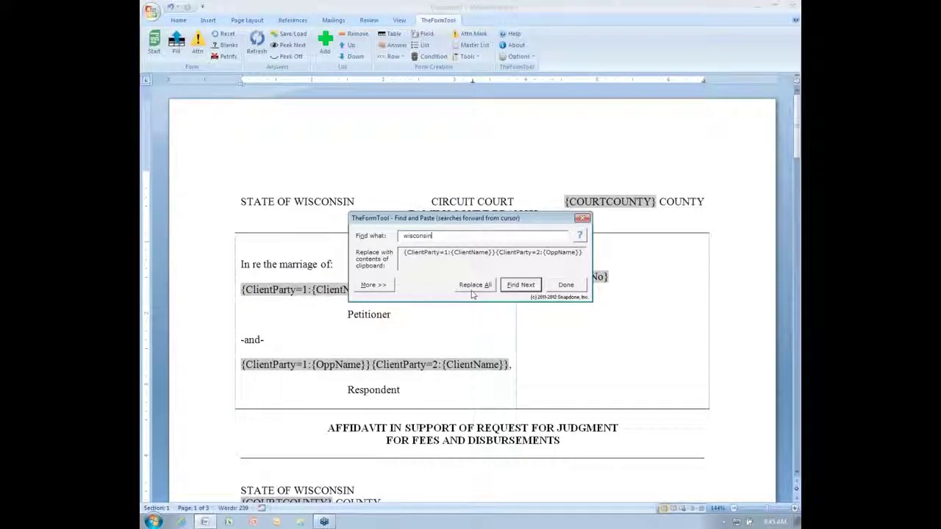
click(522, 286)
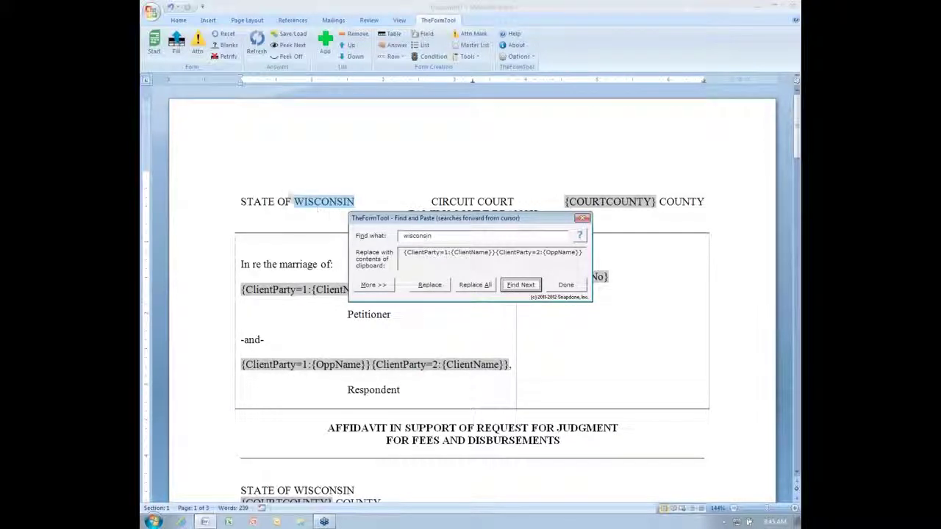
click(320, 210)
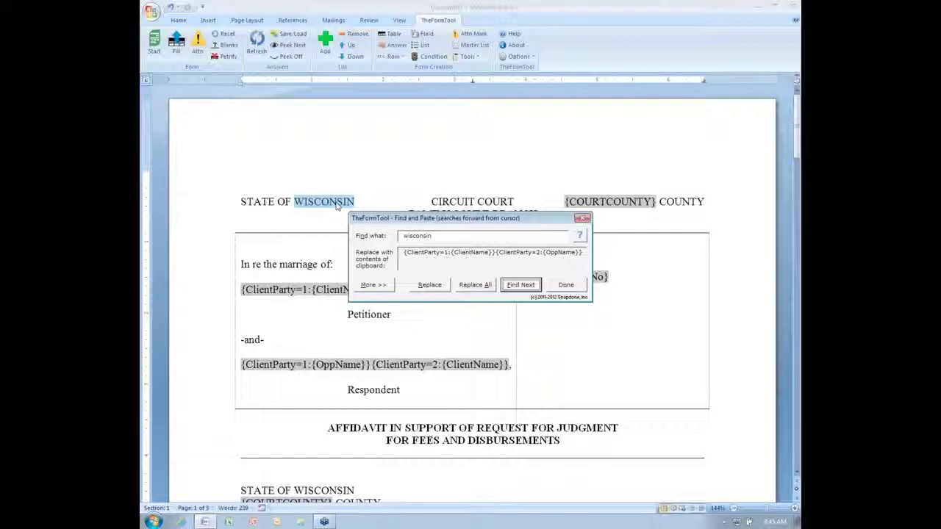
click(520, 285)
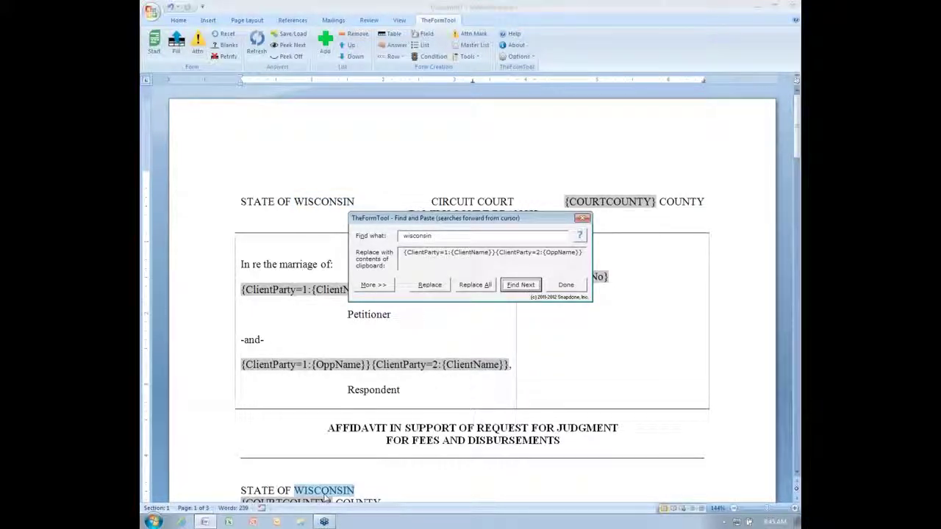
click(430, 284)
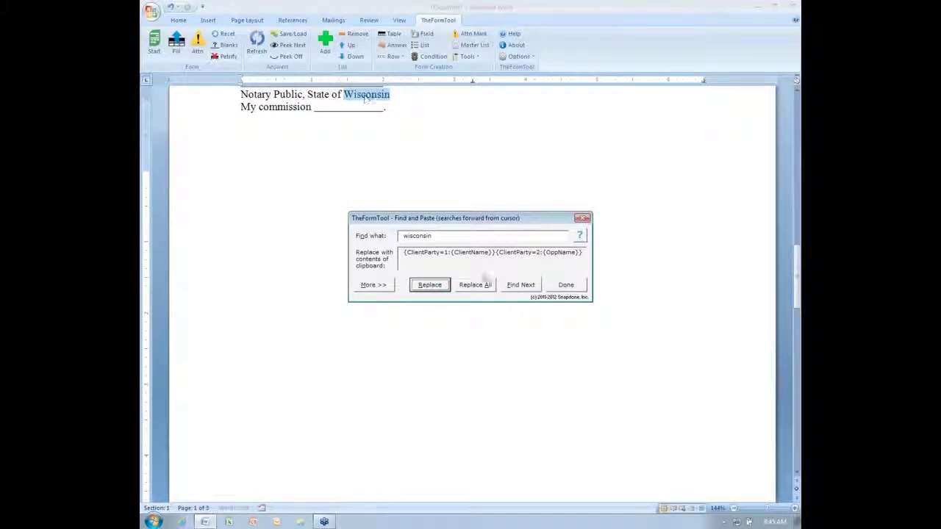
click(435, 289)
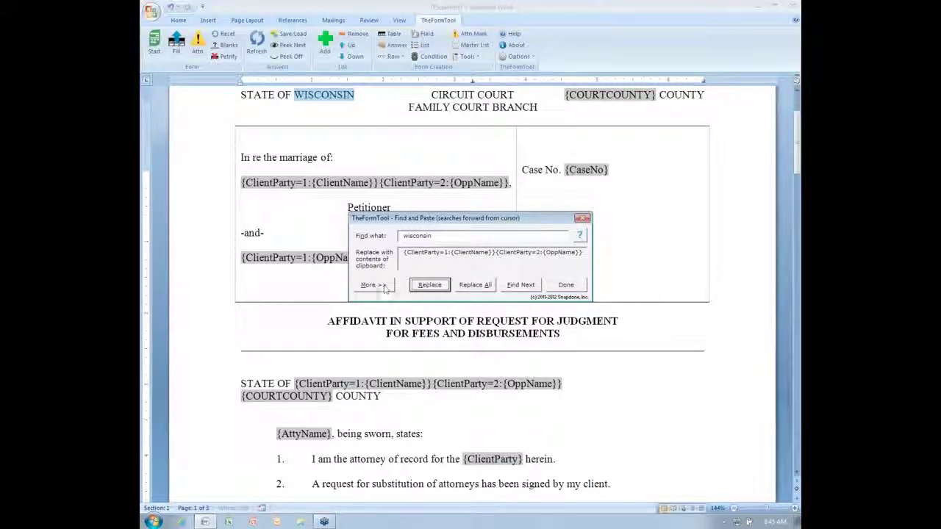
click(384, 287)
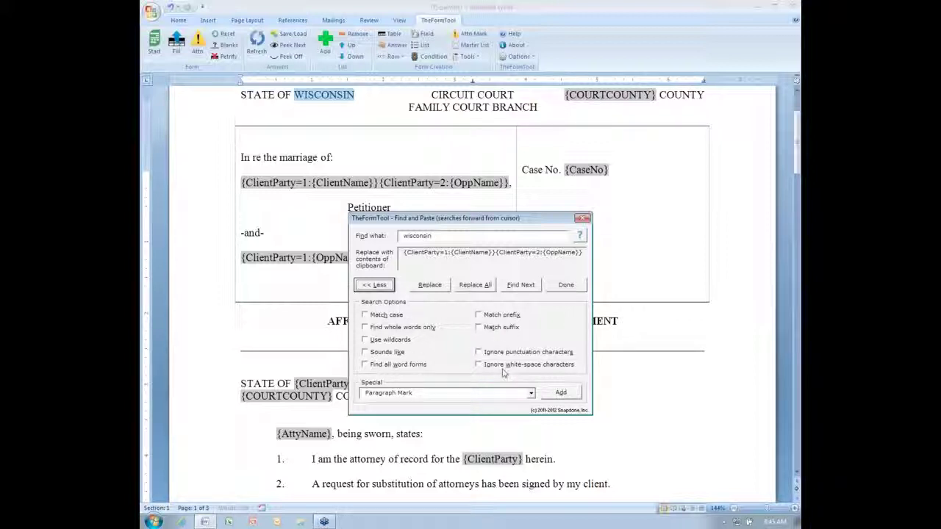
click(381, 286)
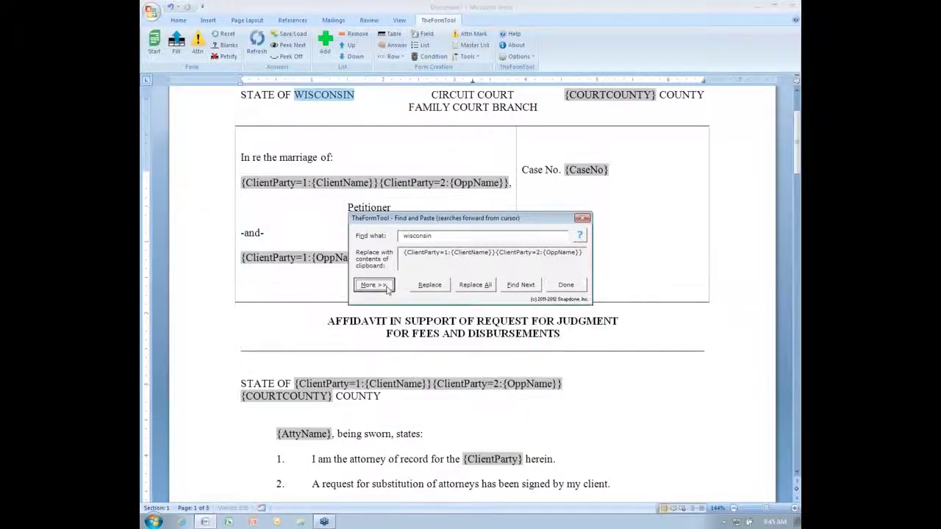